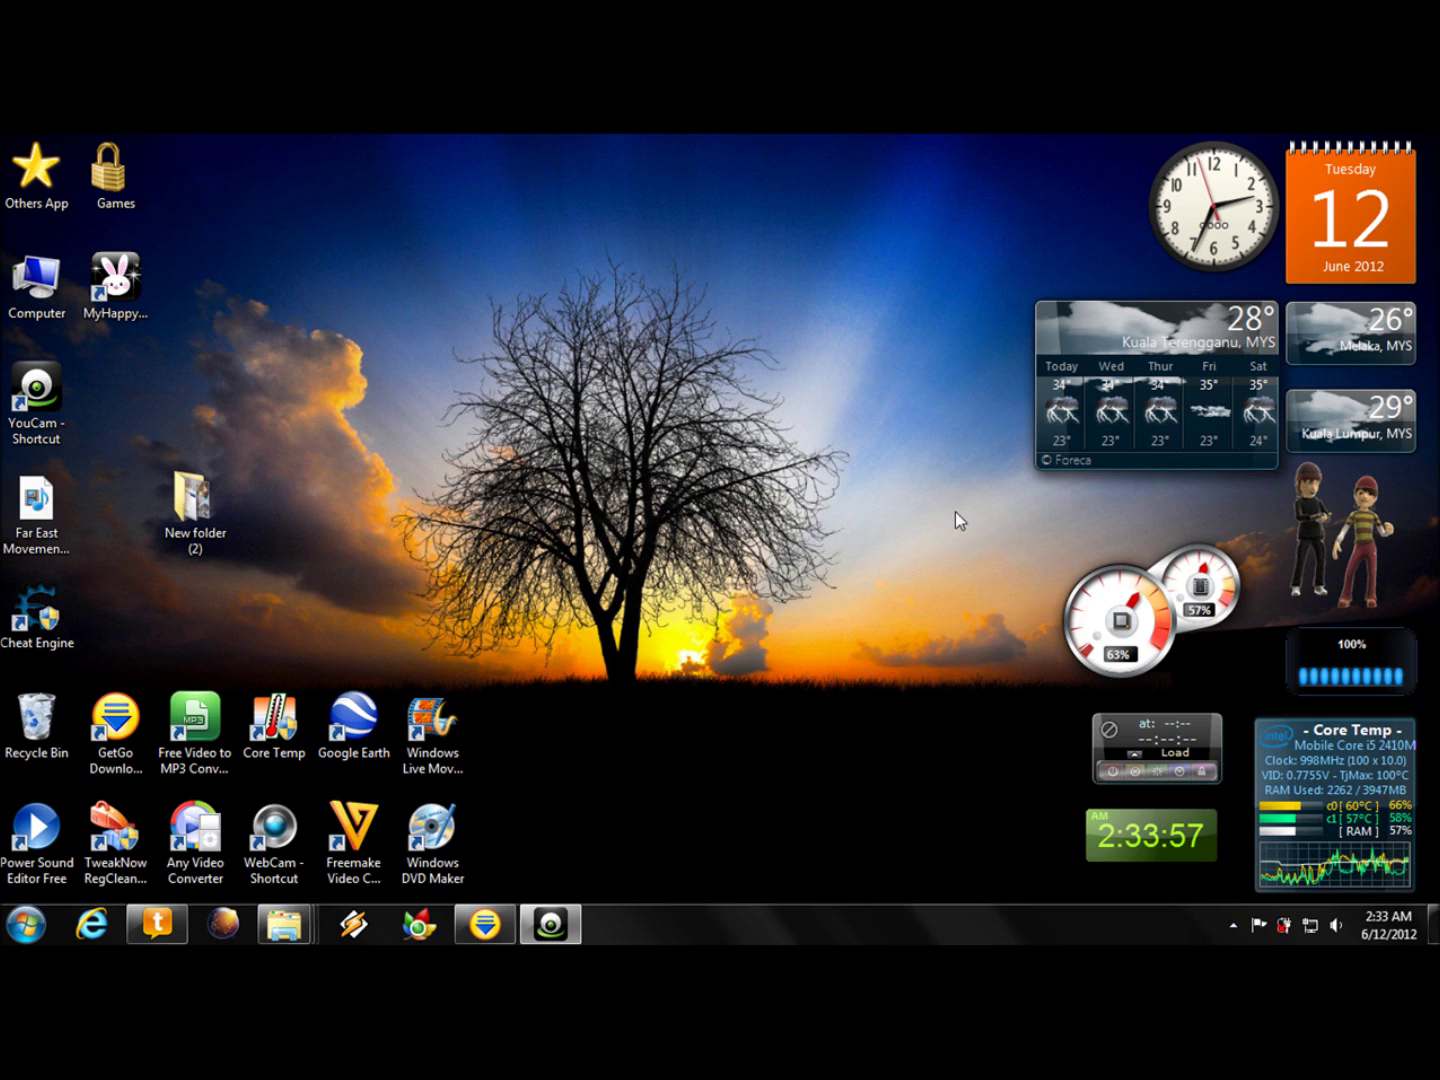
- Refresh the desktop, dismiss the Bluetooth transfer notice, and bring up the Launch Manager wireless controls
right_click(767, 416)
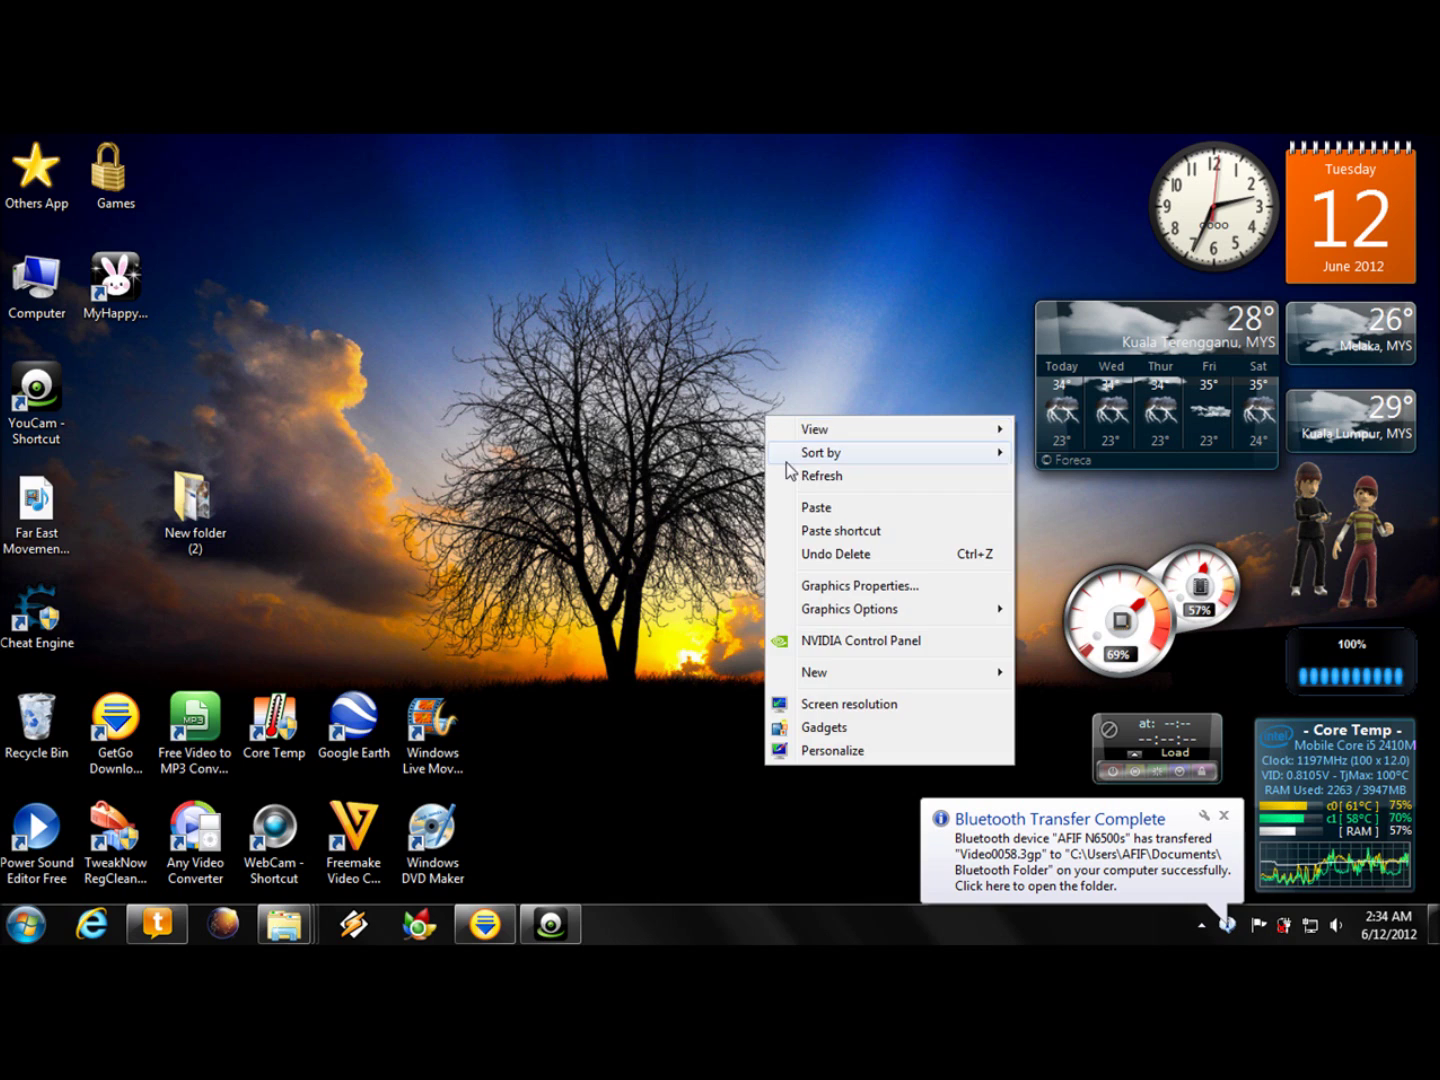
click(792, 477)
click(1223, 814)
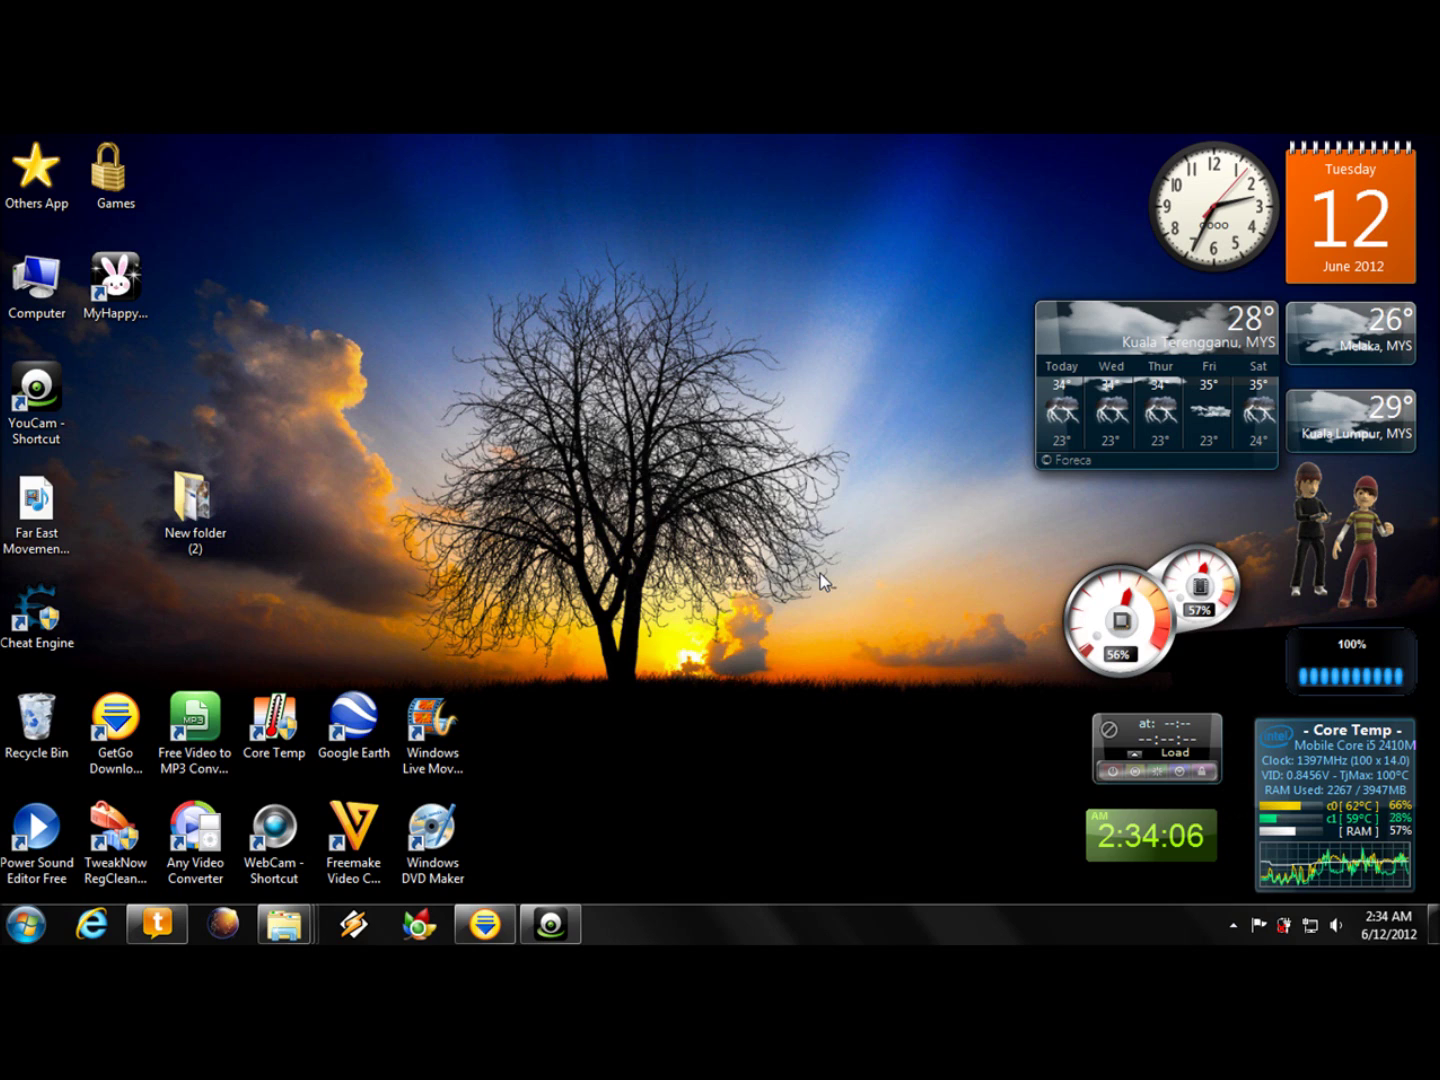
key(XF86WLAN)
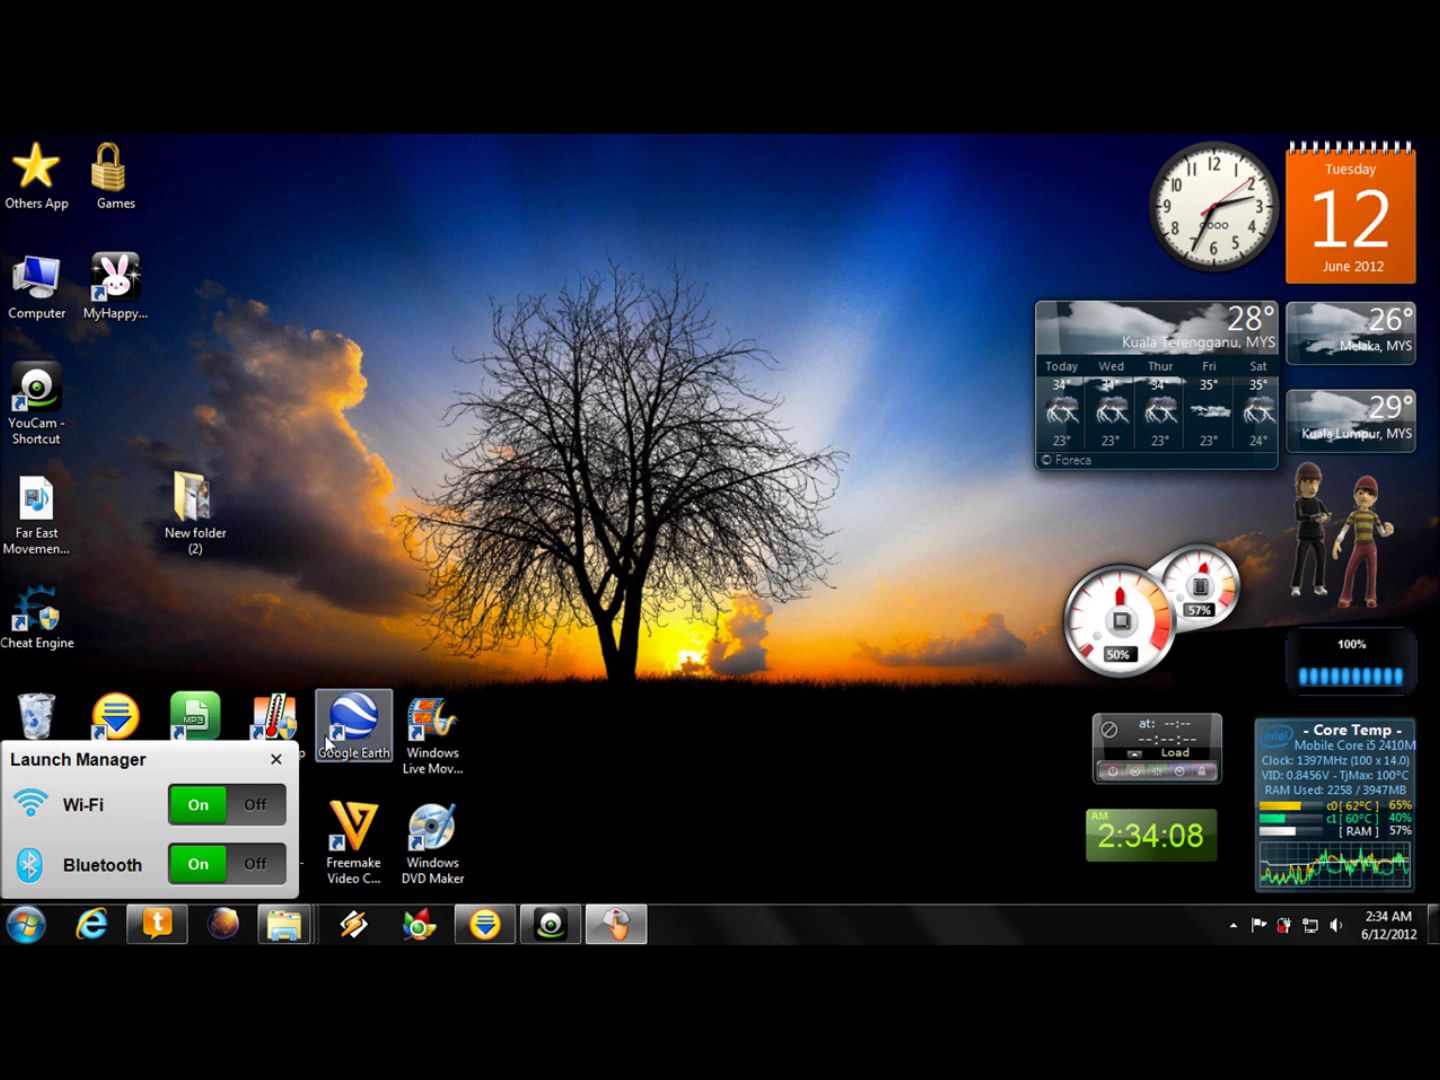
click(266, 806)
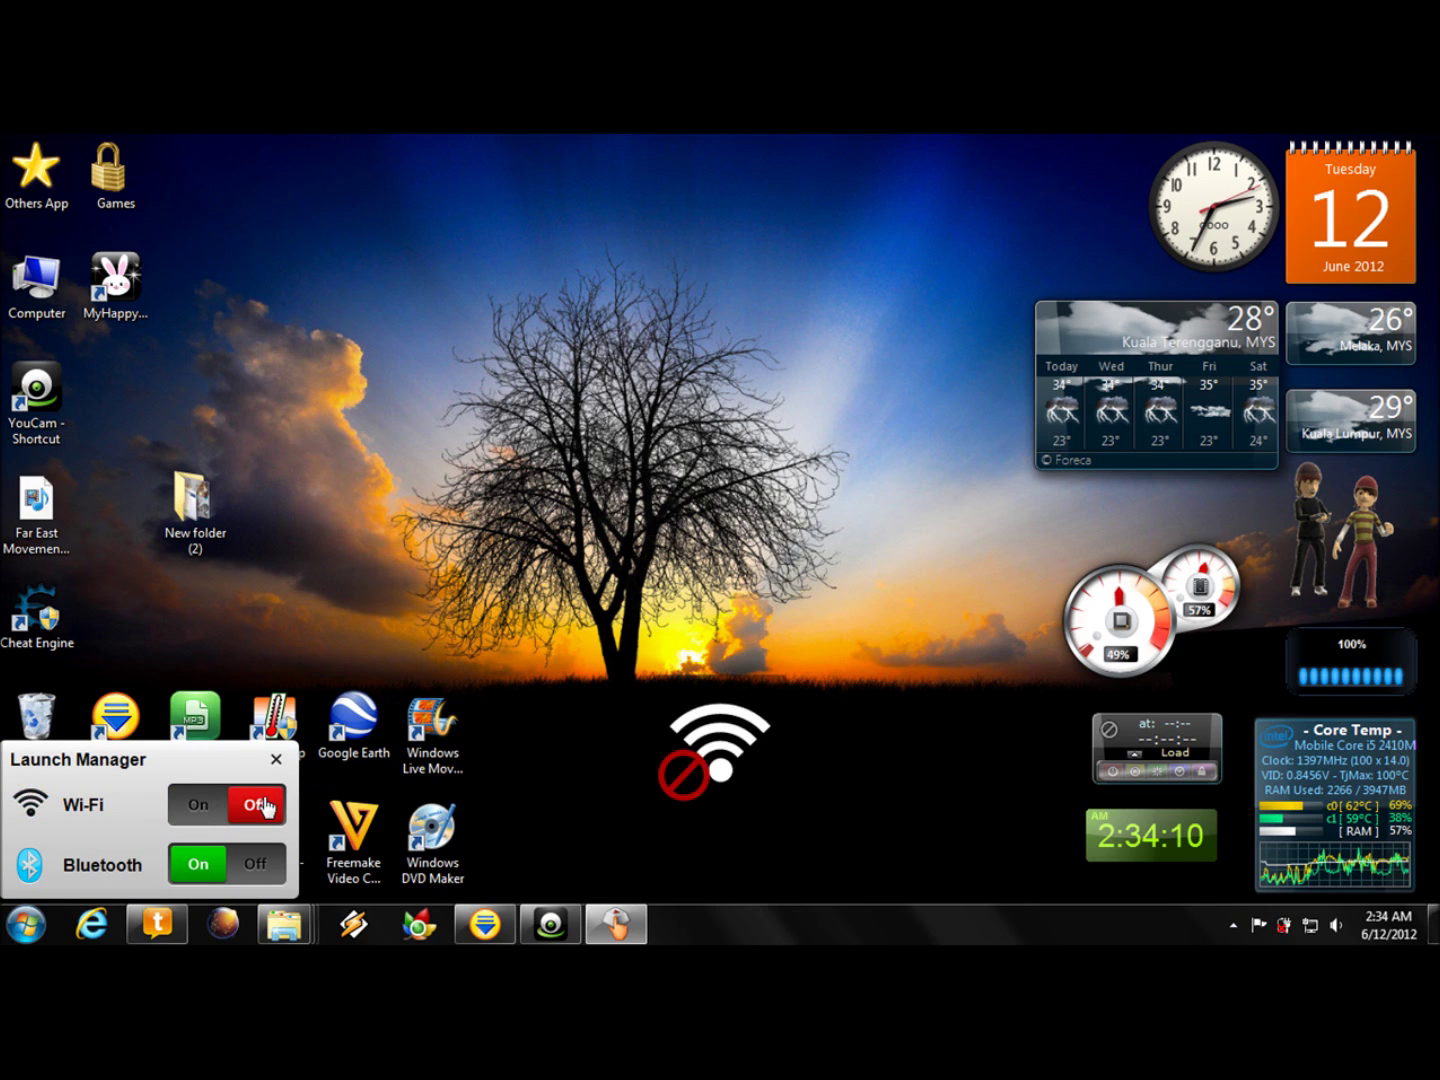
click(203, 808)
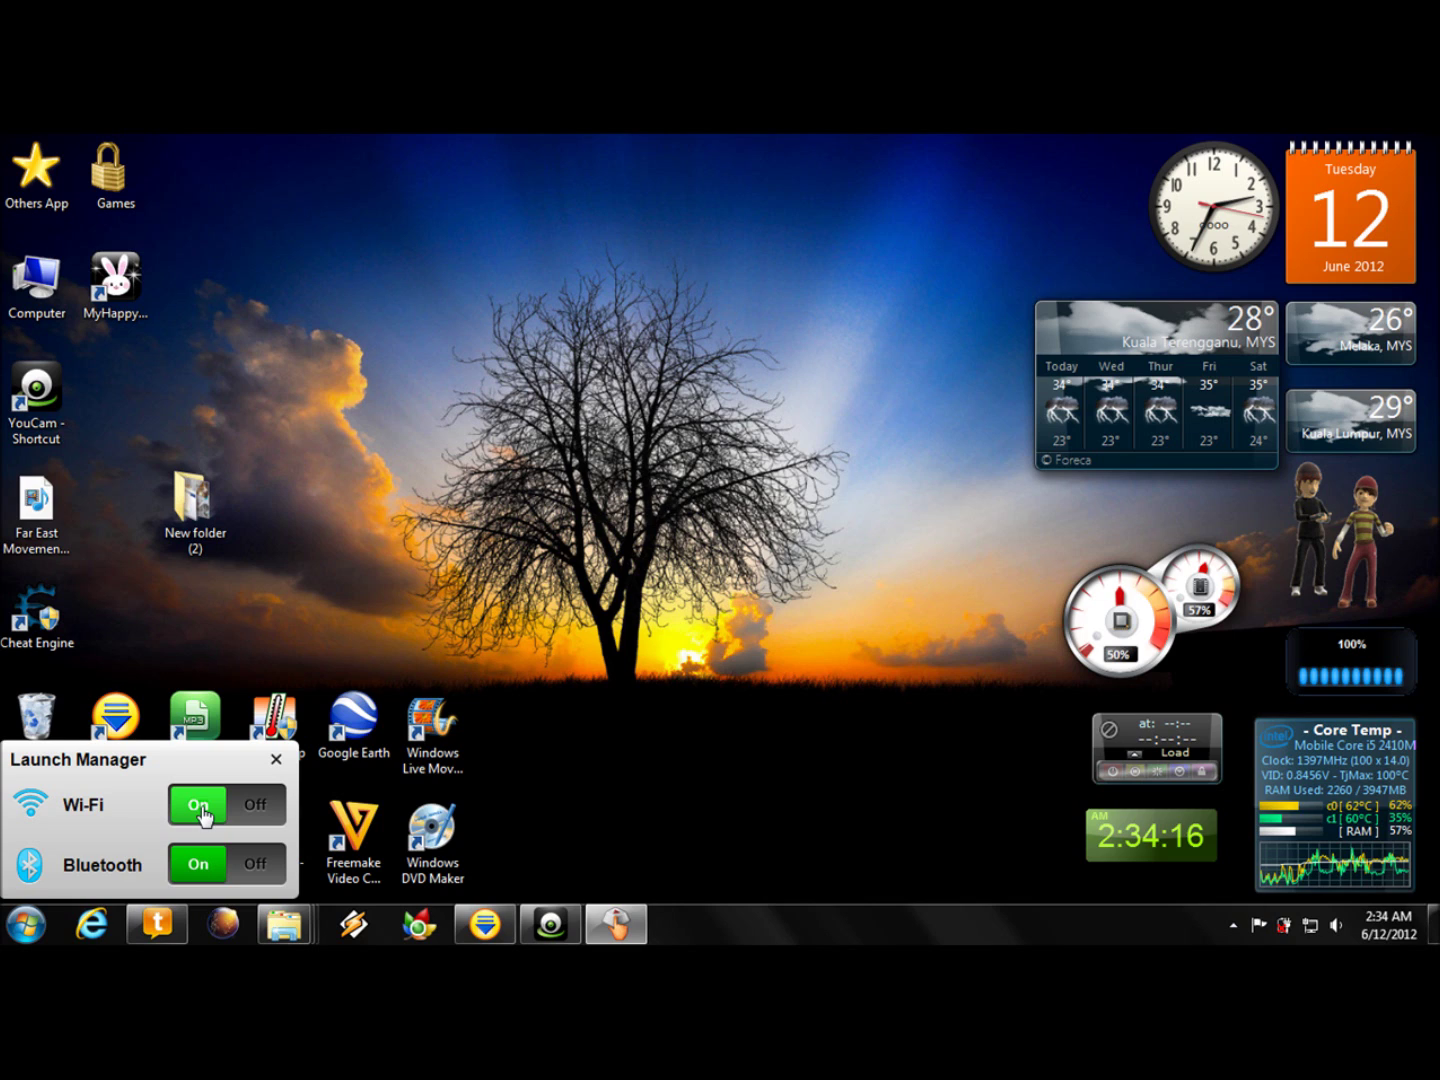
click(247, 815)
click(203, 816)
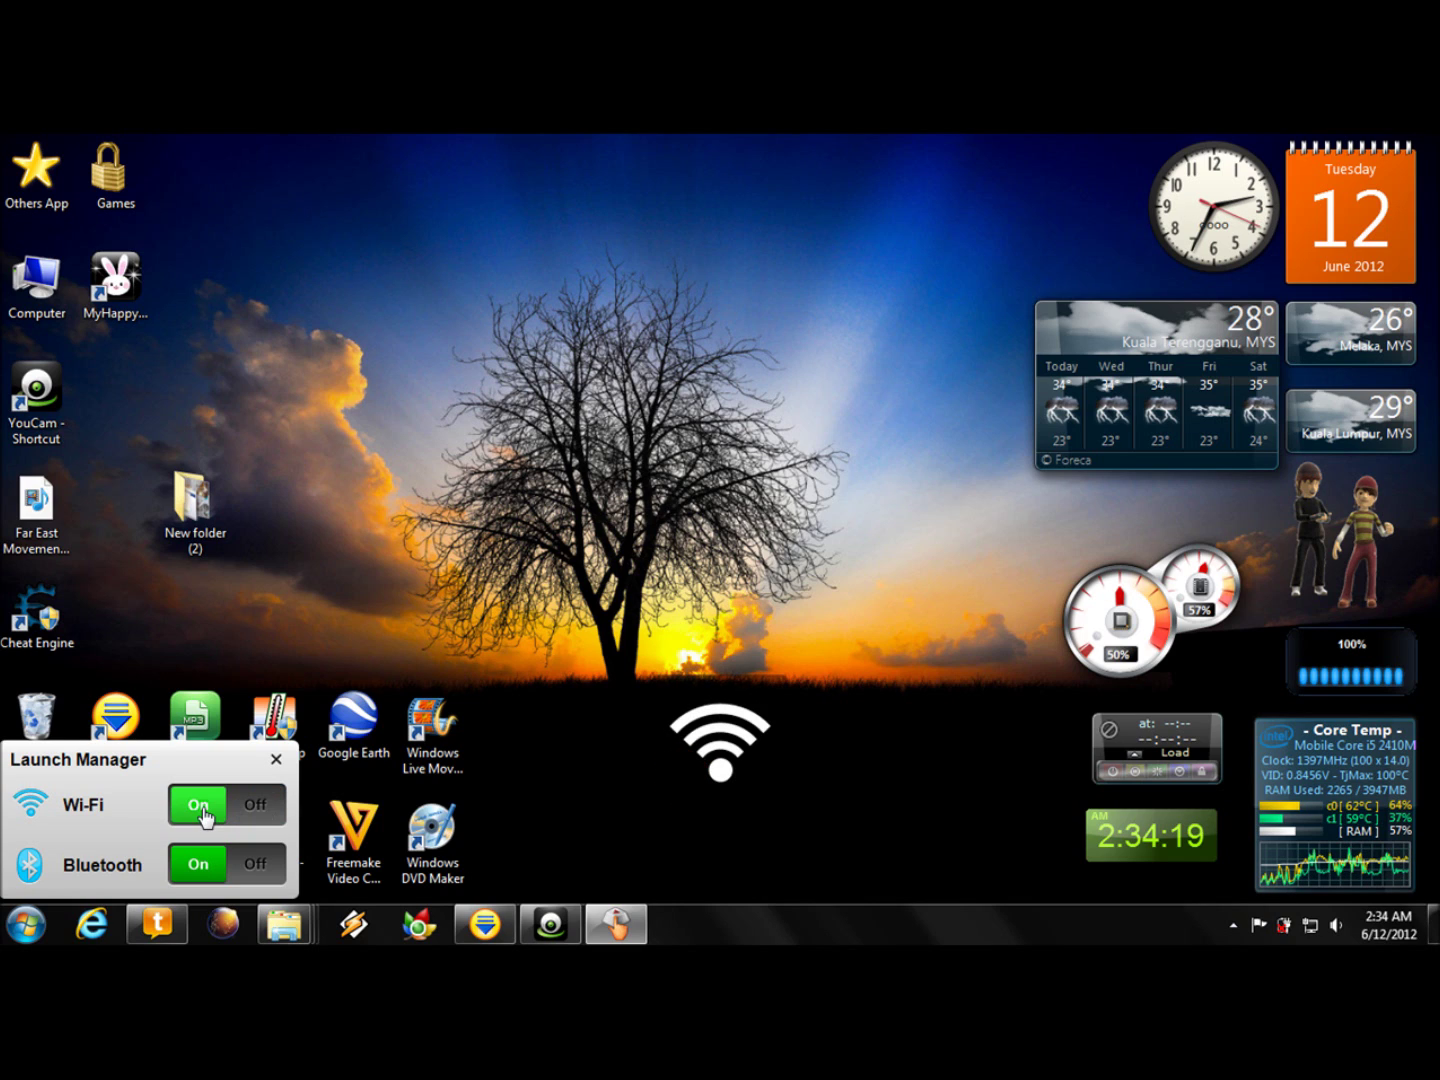
click(277, 762)
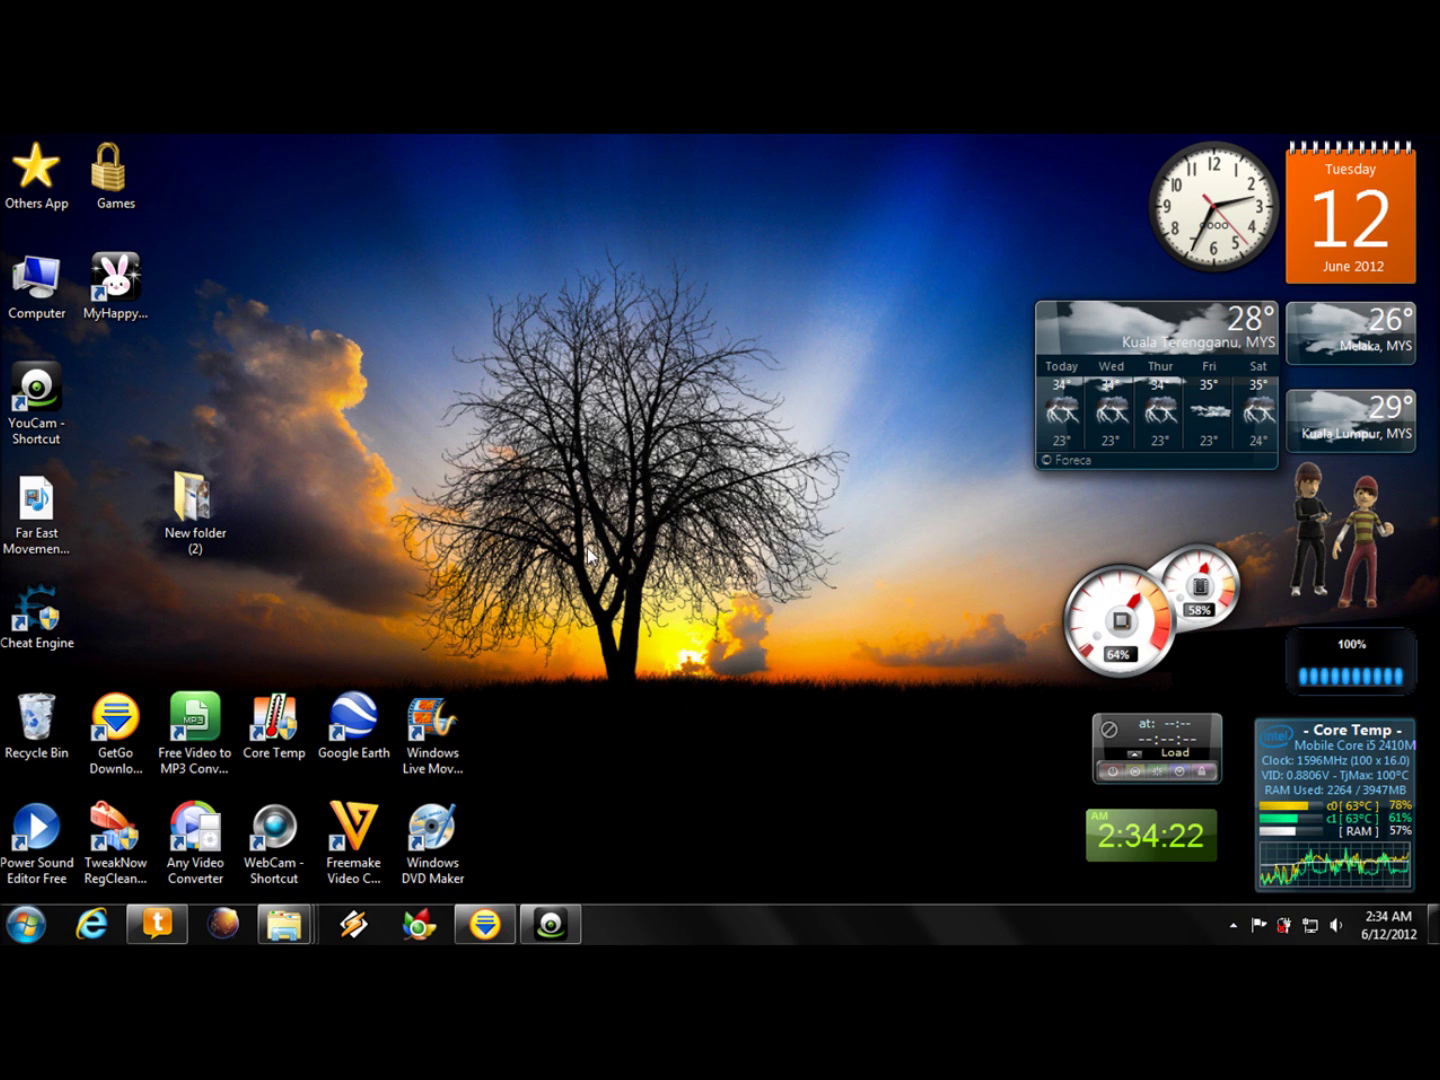
- Refresh the desktop, then go through Control Panel to Network and Sharing Center
right_click(615, 433)
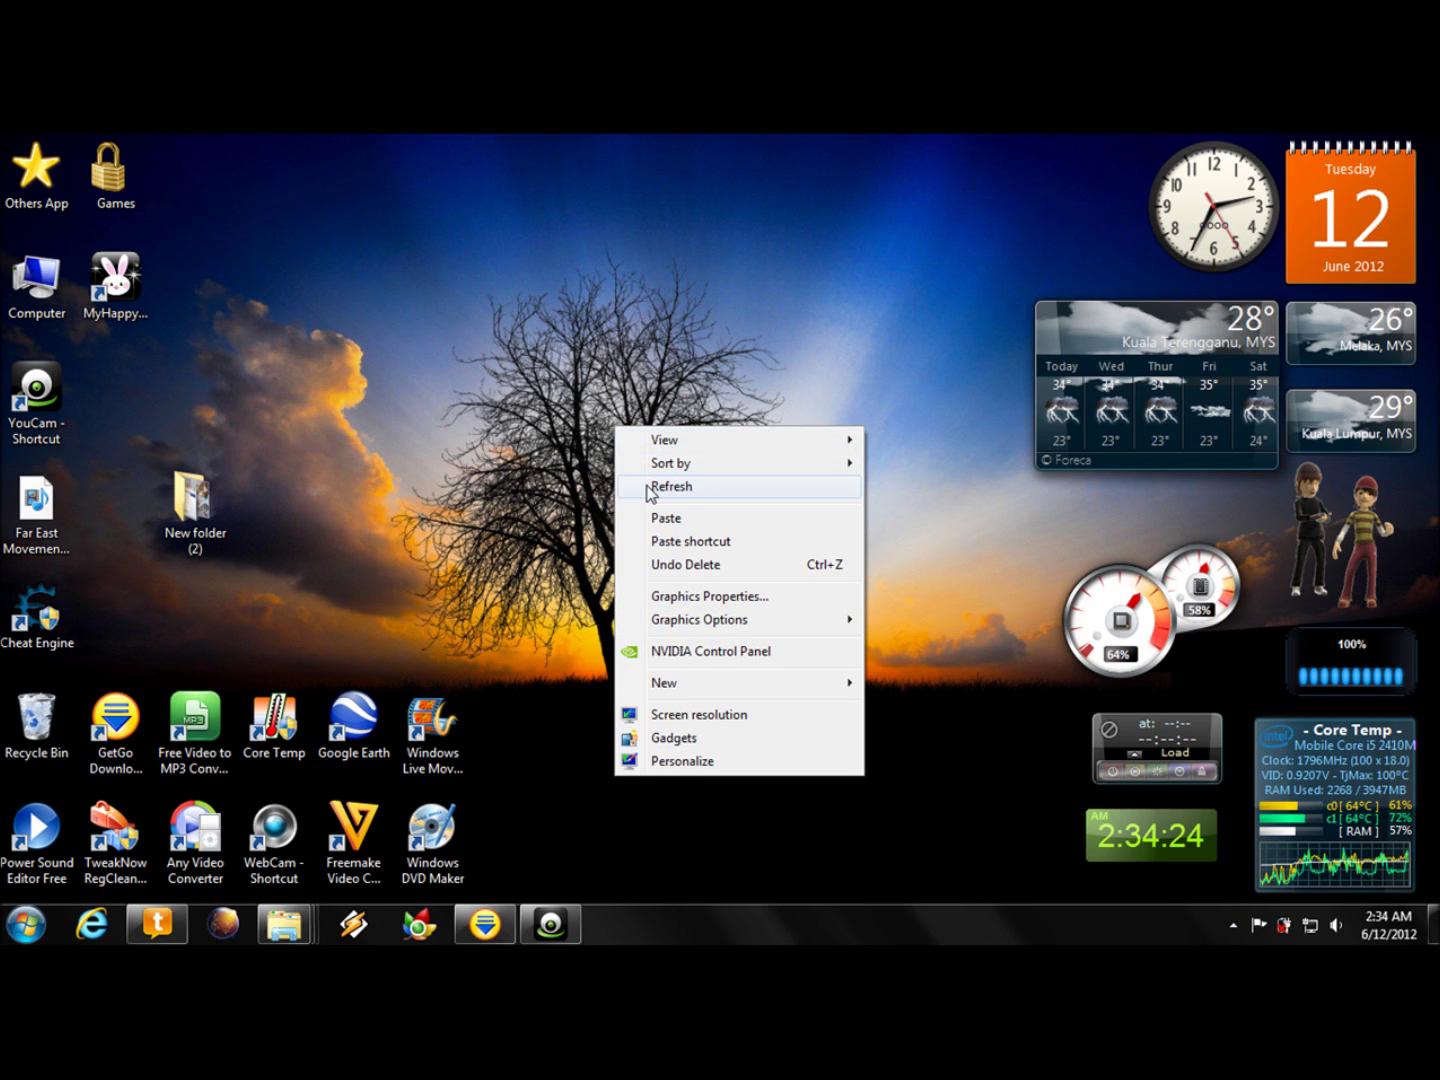
click(660, 485)
click(26, 923)
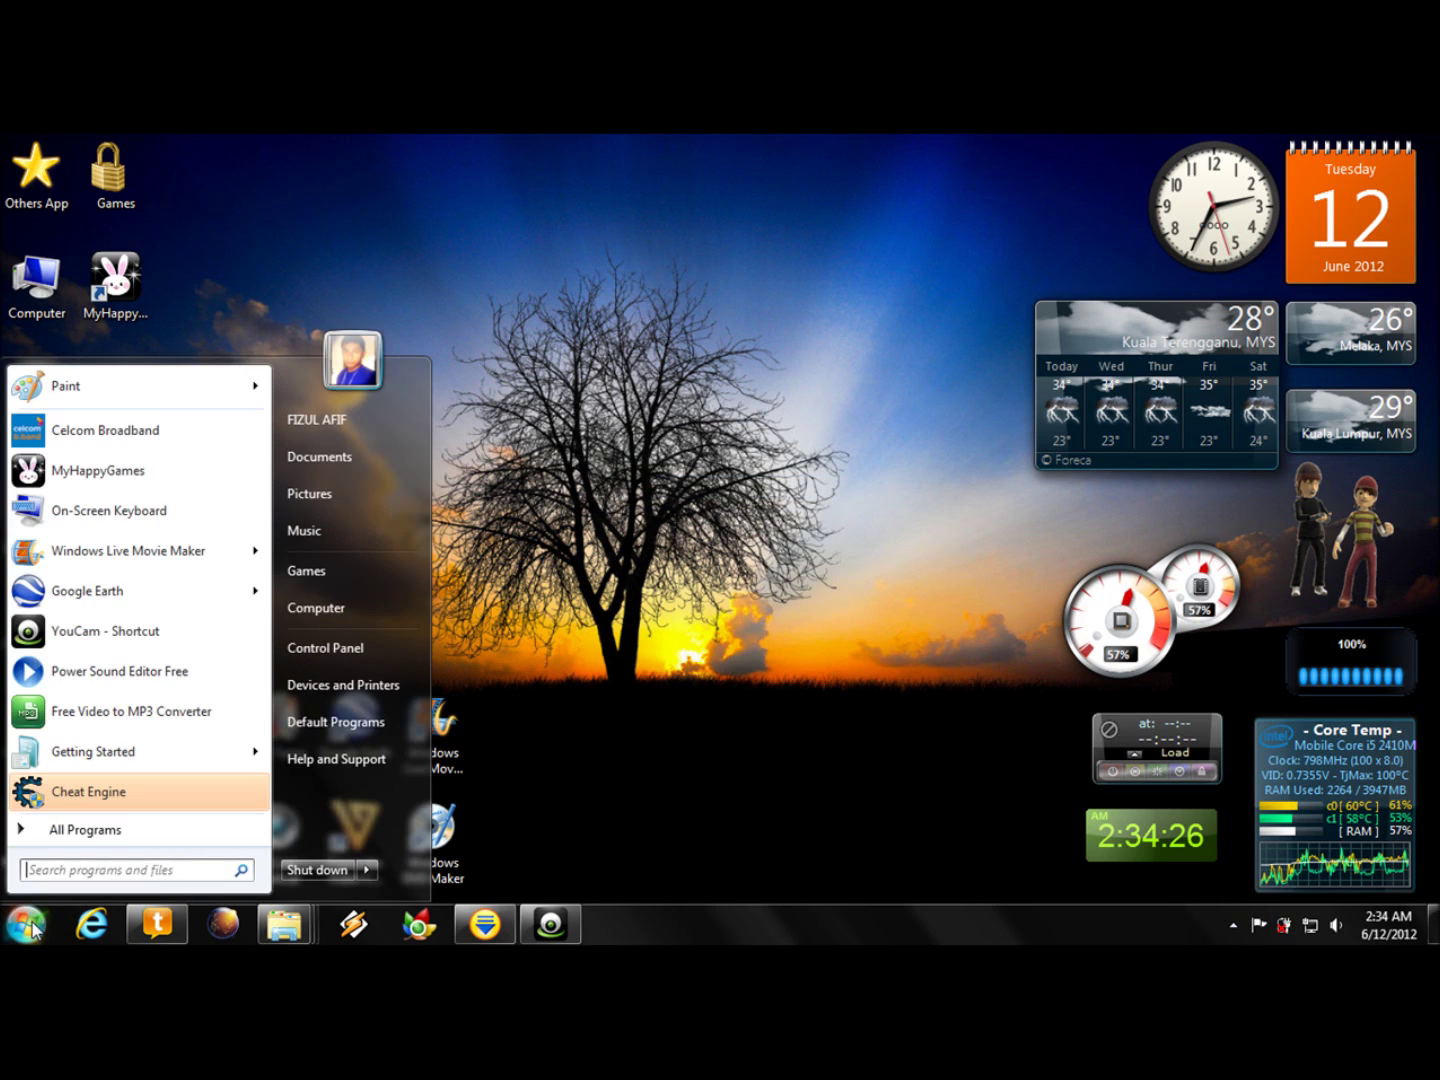
click(324, 646)
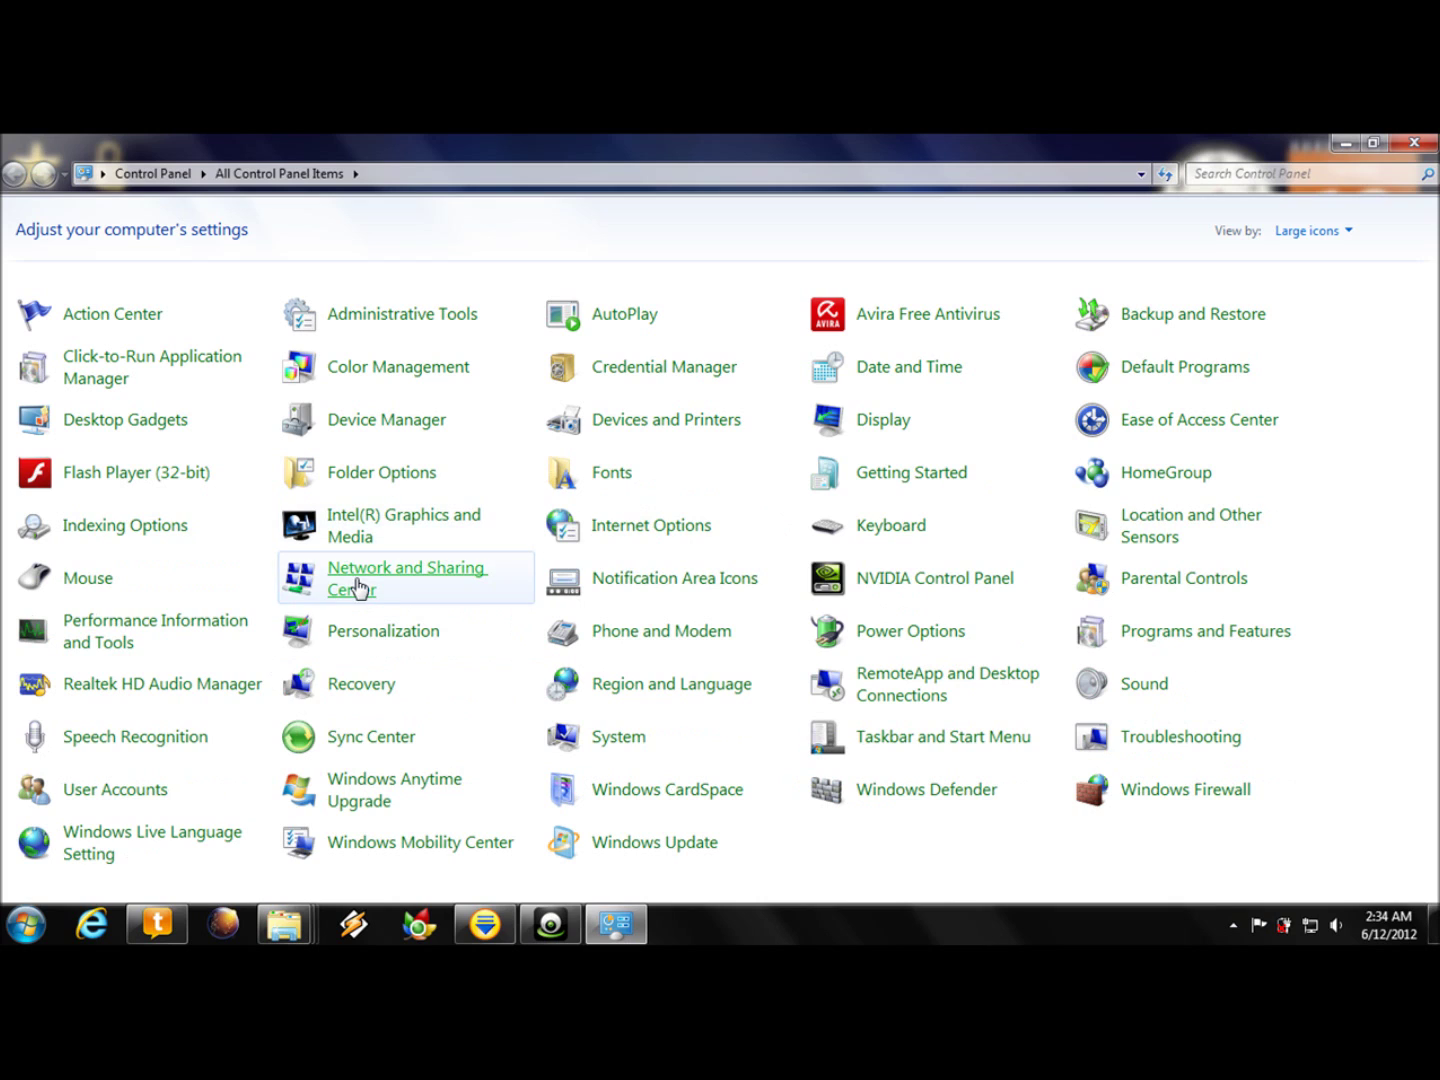
click(358, 589)
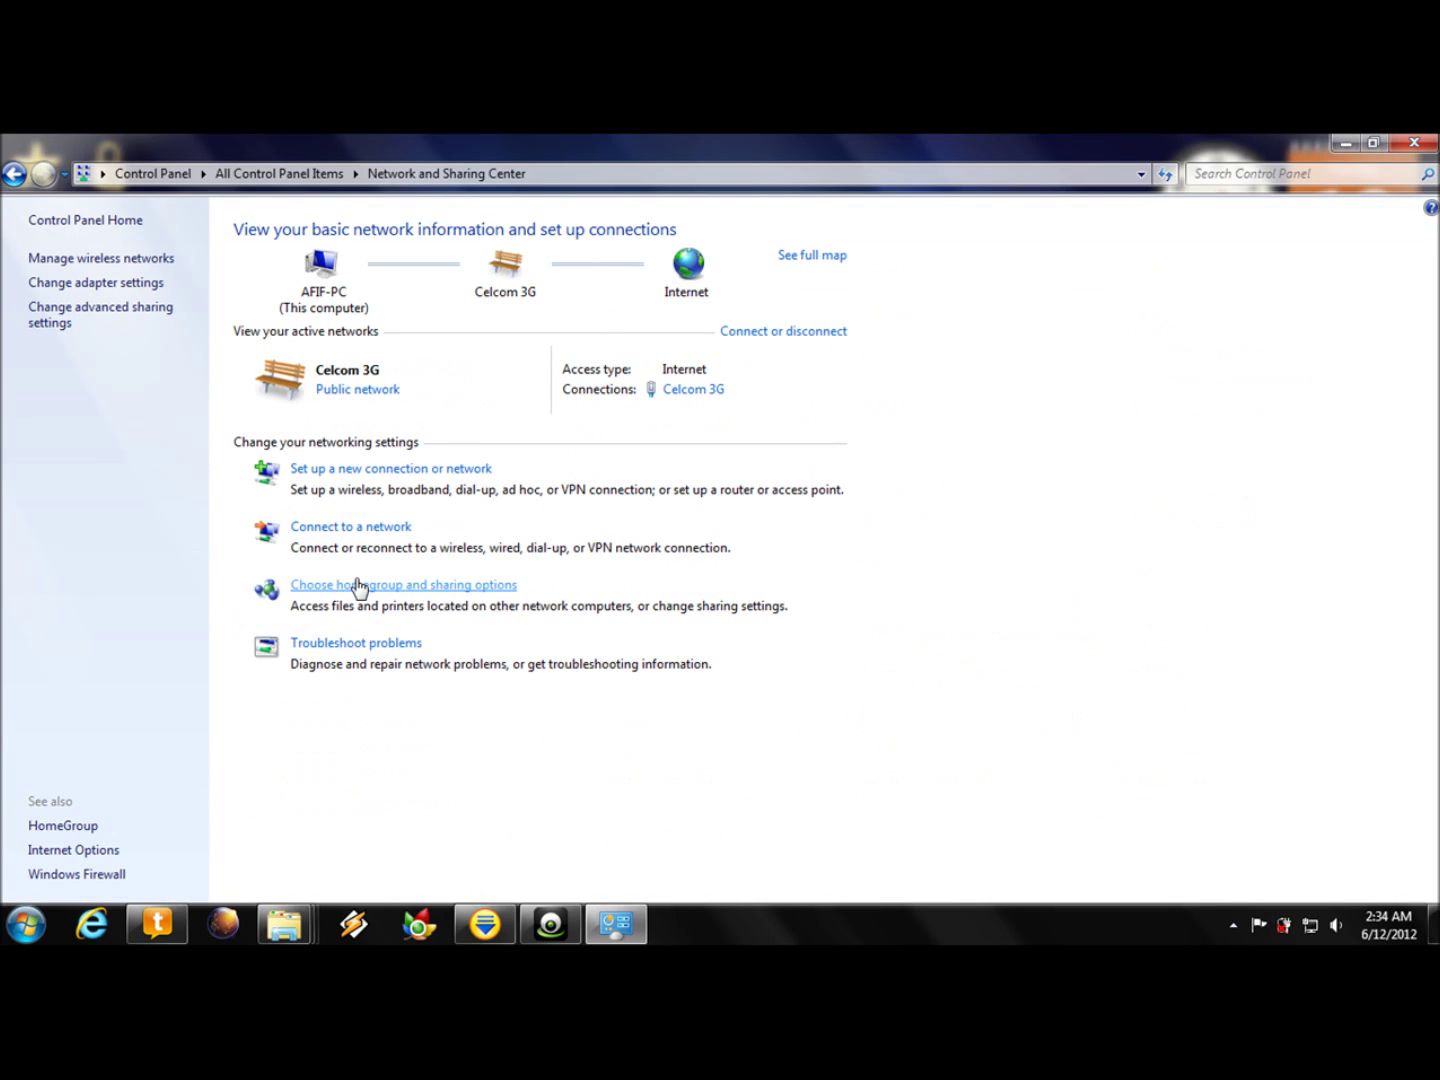
- Start the 'Set up a wireless ad hoc network' wizard and advance to the name and security page
click(365, 472)
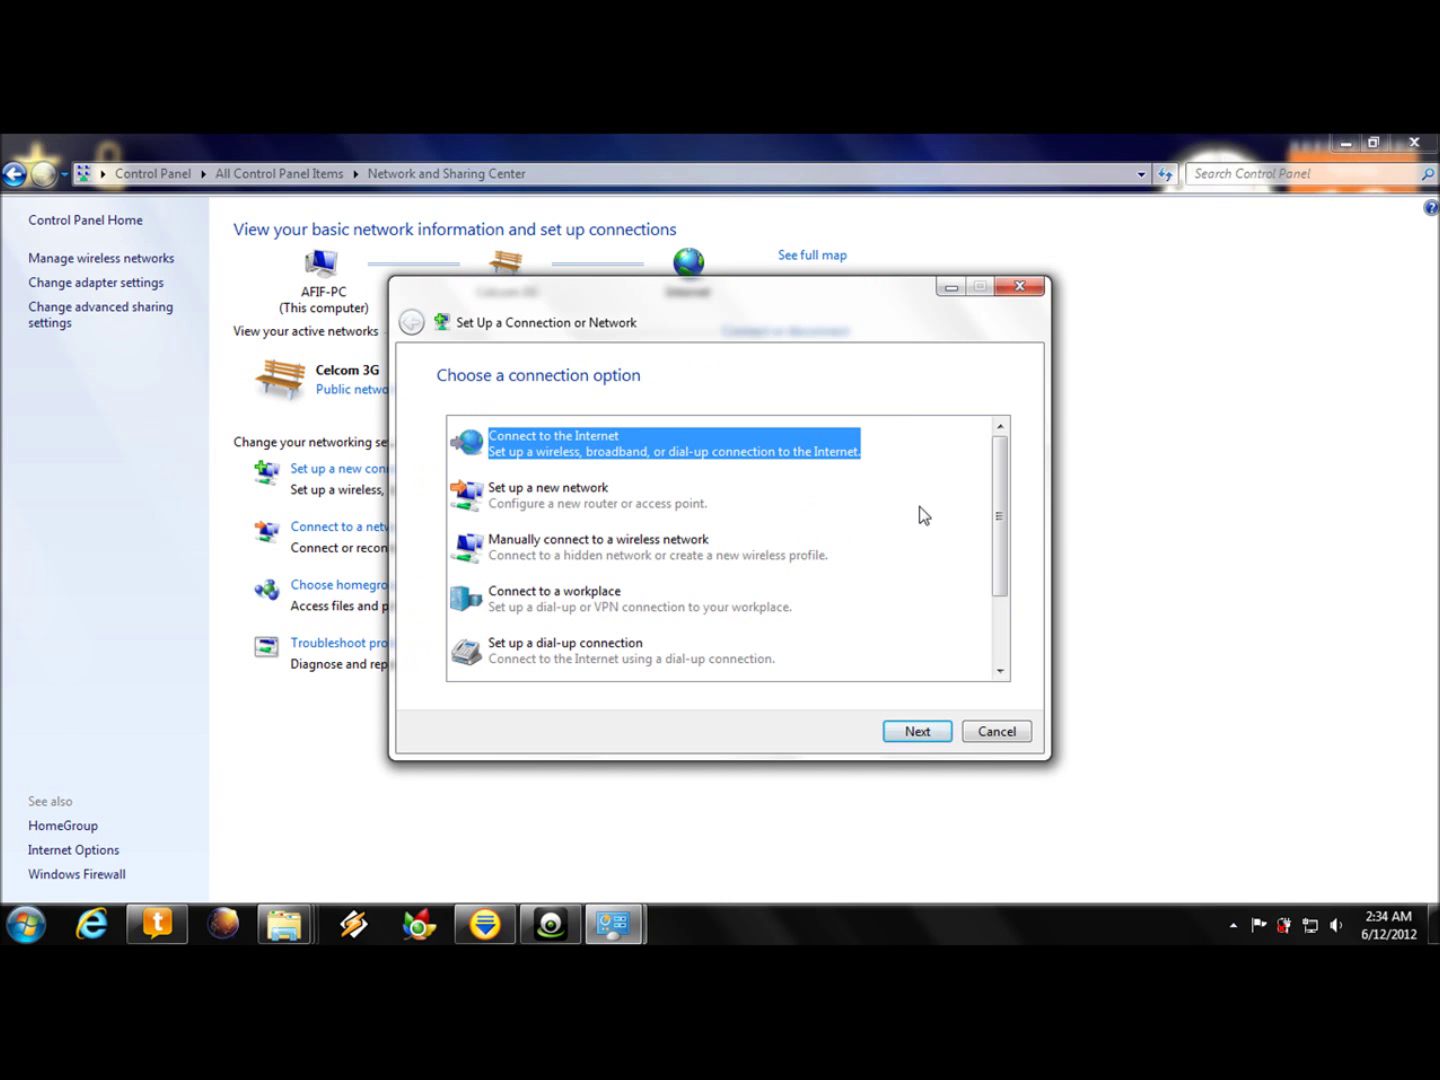
drag(1000, 481, 995, 558)
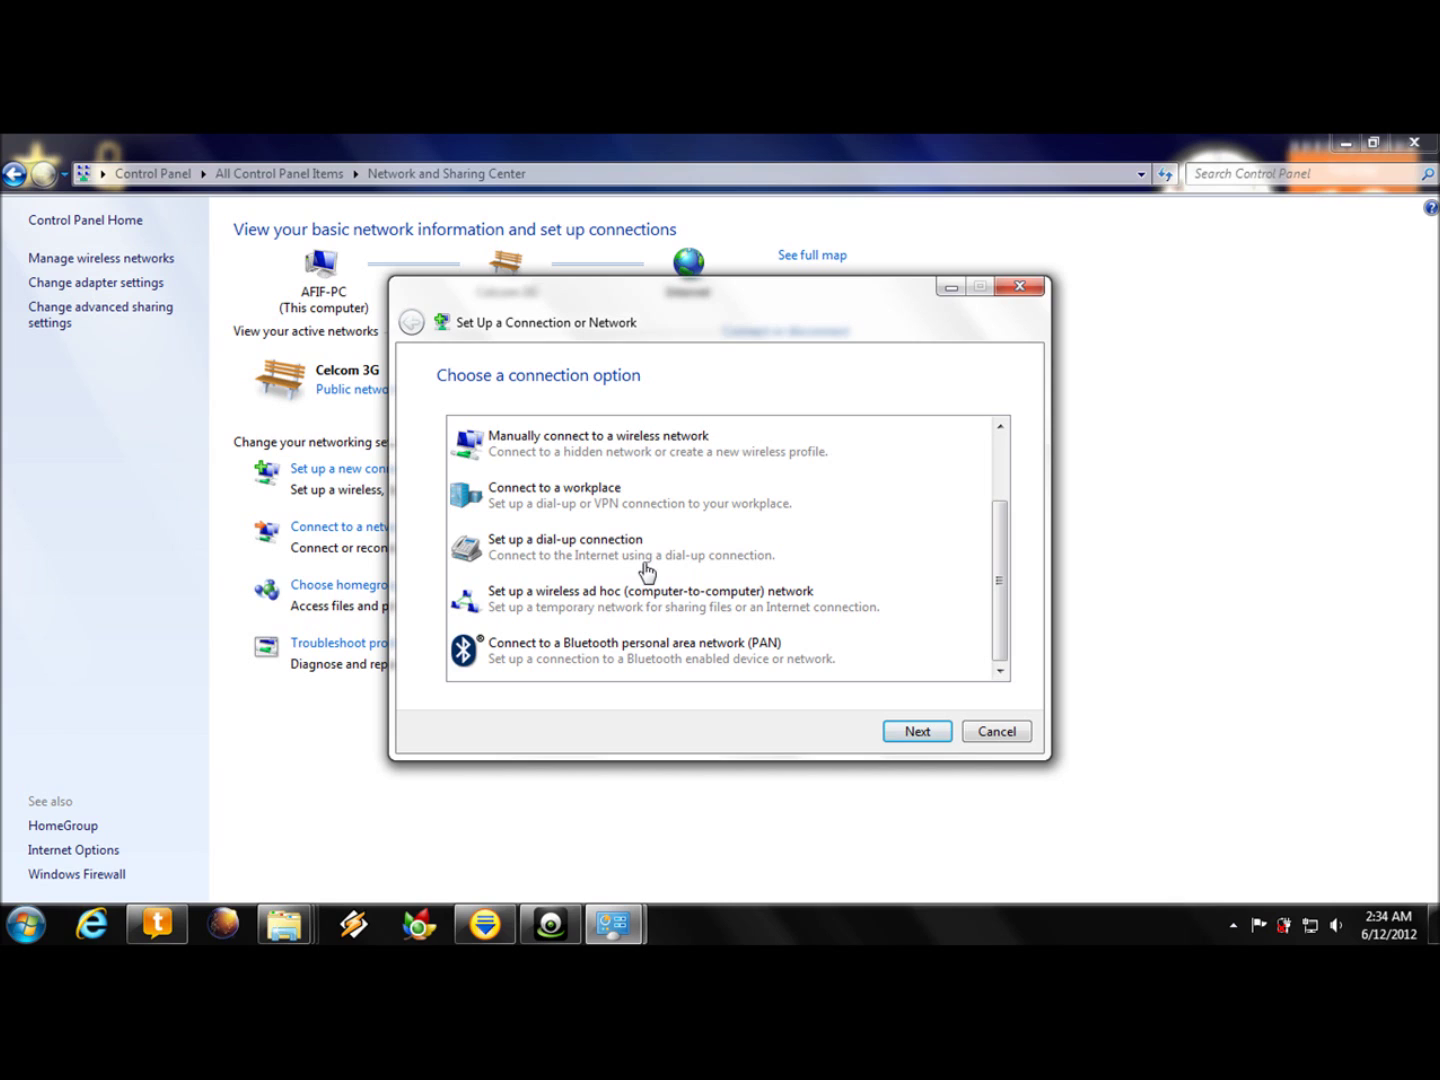
click(611, 604)
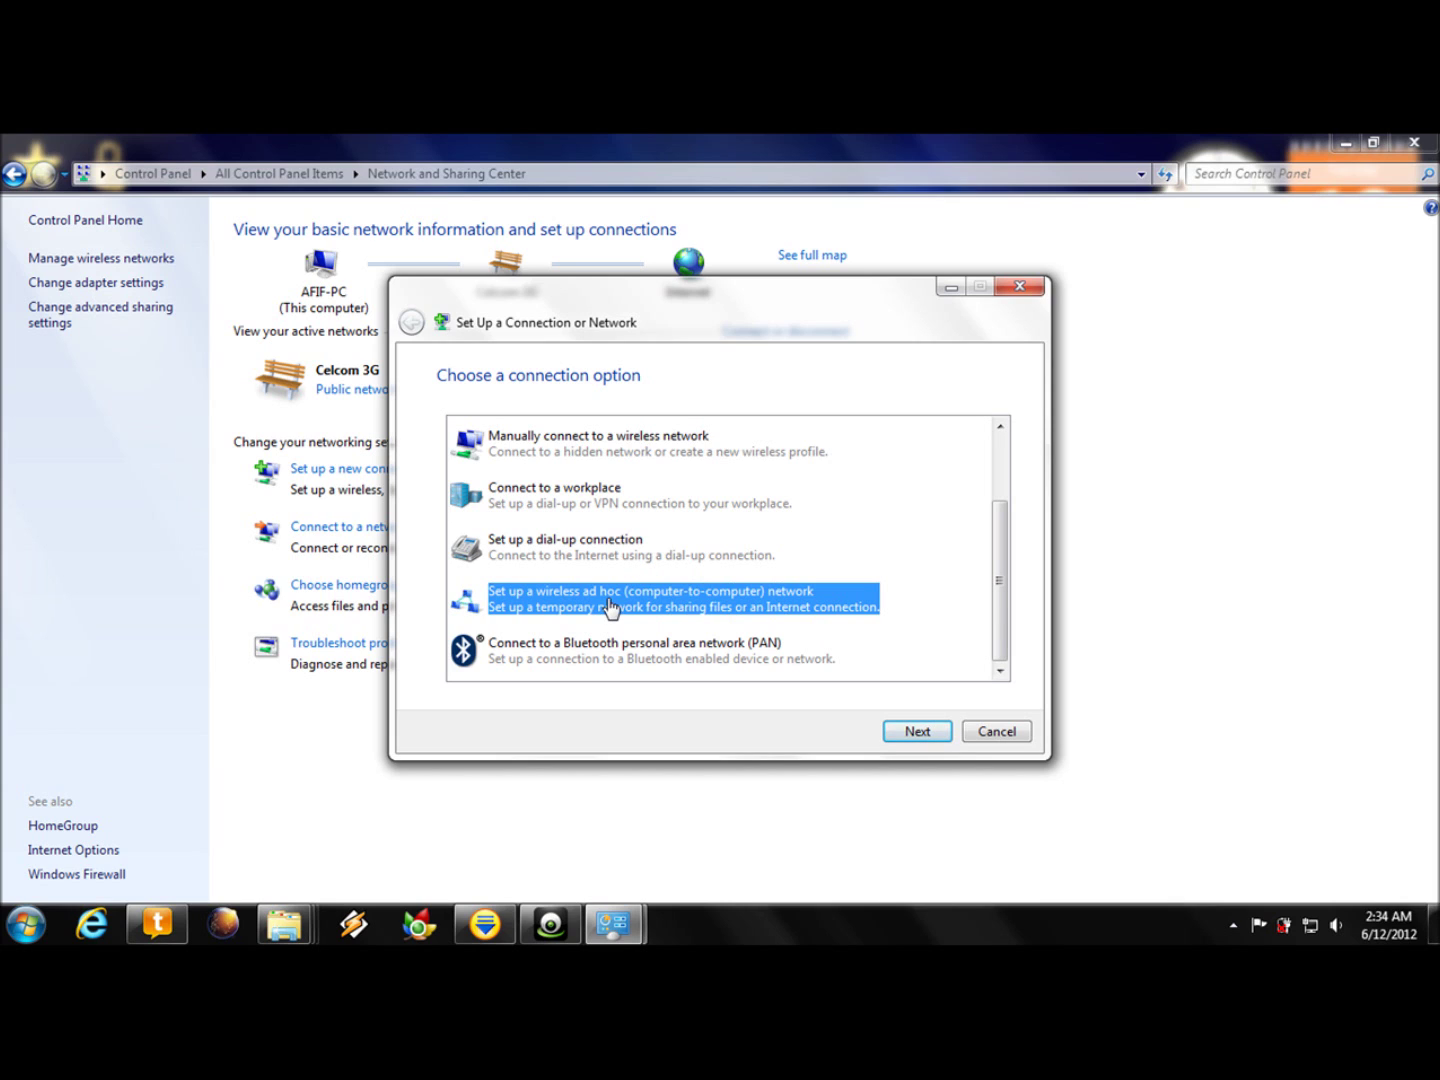
click(915, 734)
click(915, 734)
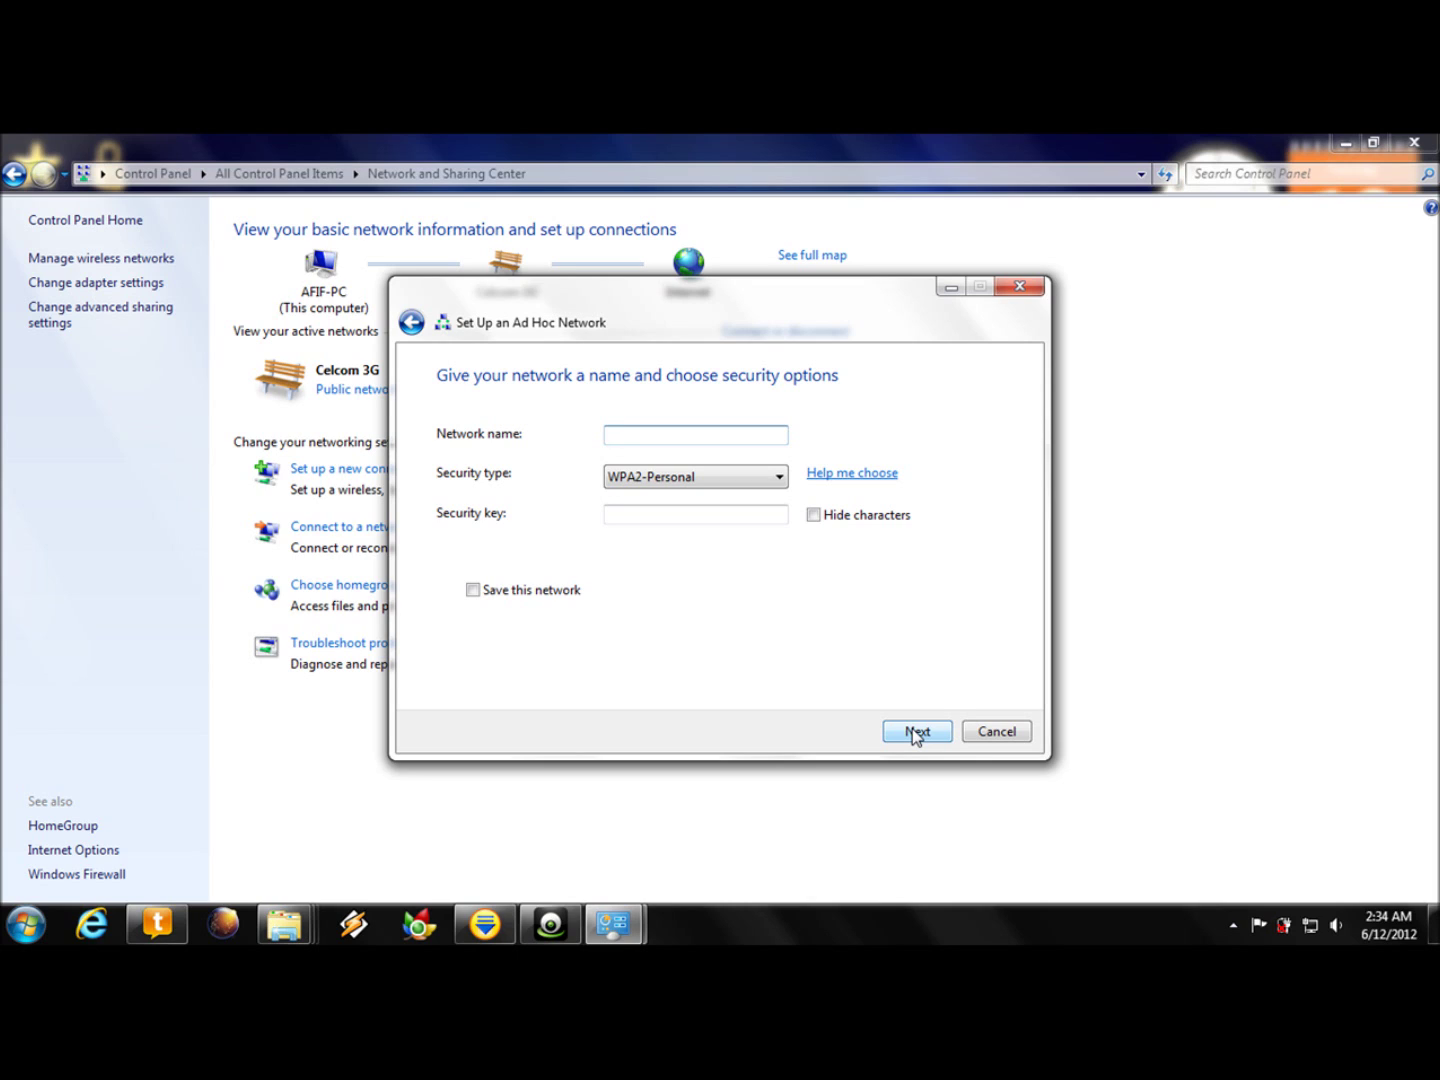
- Name the ad hoc network 'free wifi', choose No authentication (Open) security, and create it
text(wifi free)
key(BackSpace)
key(BackSpace)
key(BackSpace)
key(BackSpace)
key(BackSpace)
key(BackSpace)
key(BackSpace)
key(BackSpace)
text(free w)
click(689, 517)
click(698, 481)
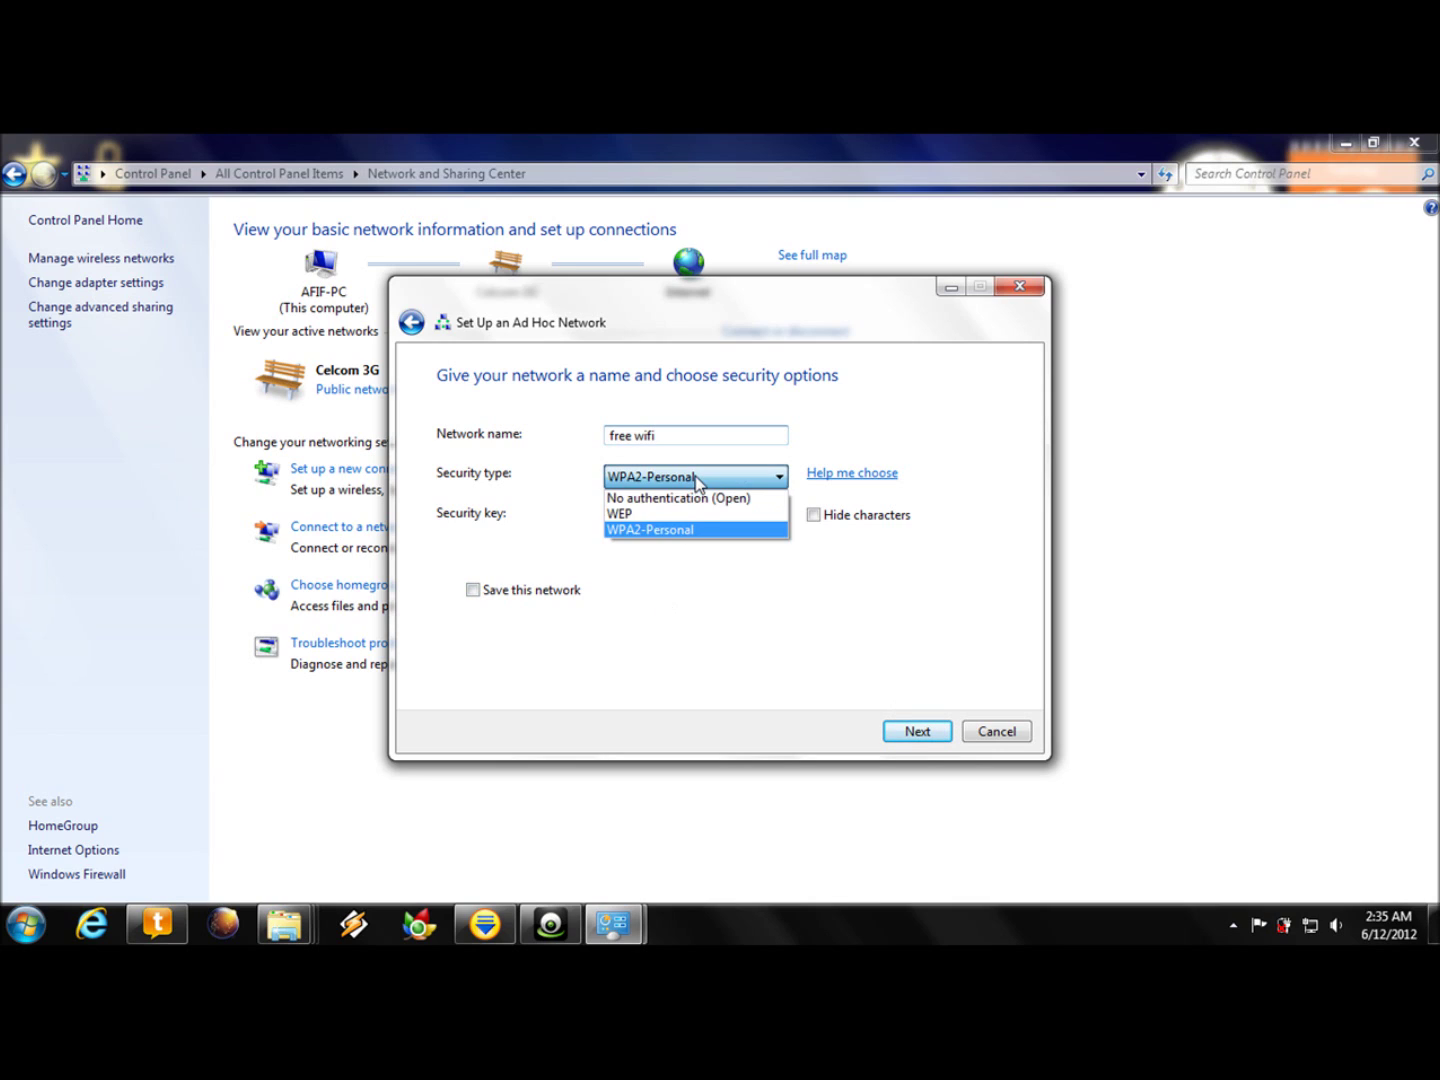
click(692, 499)
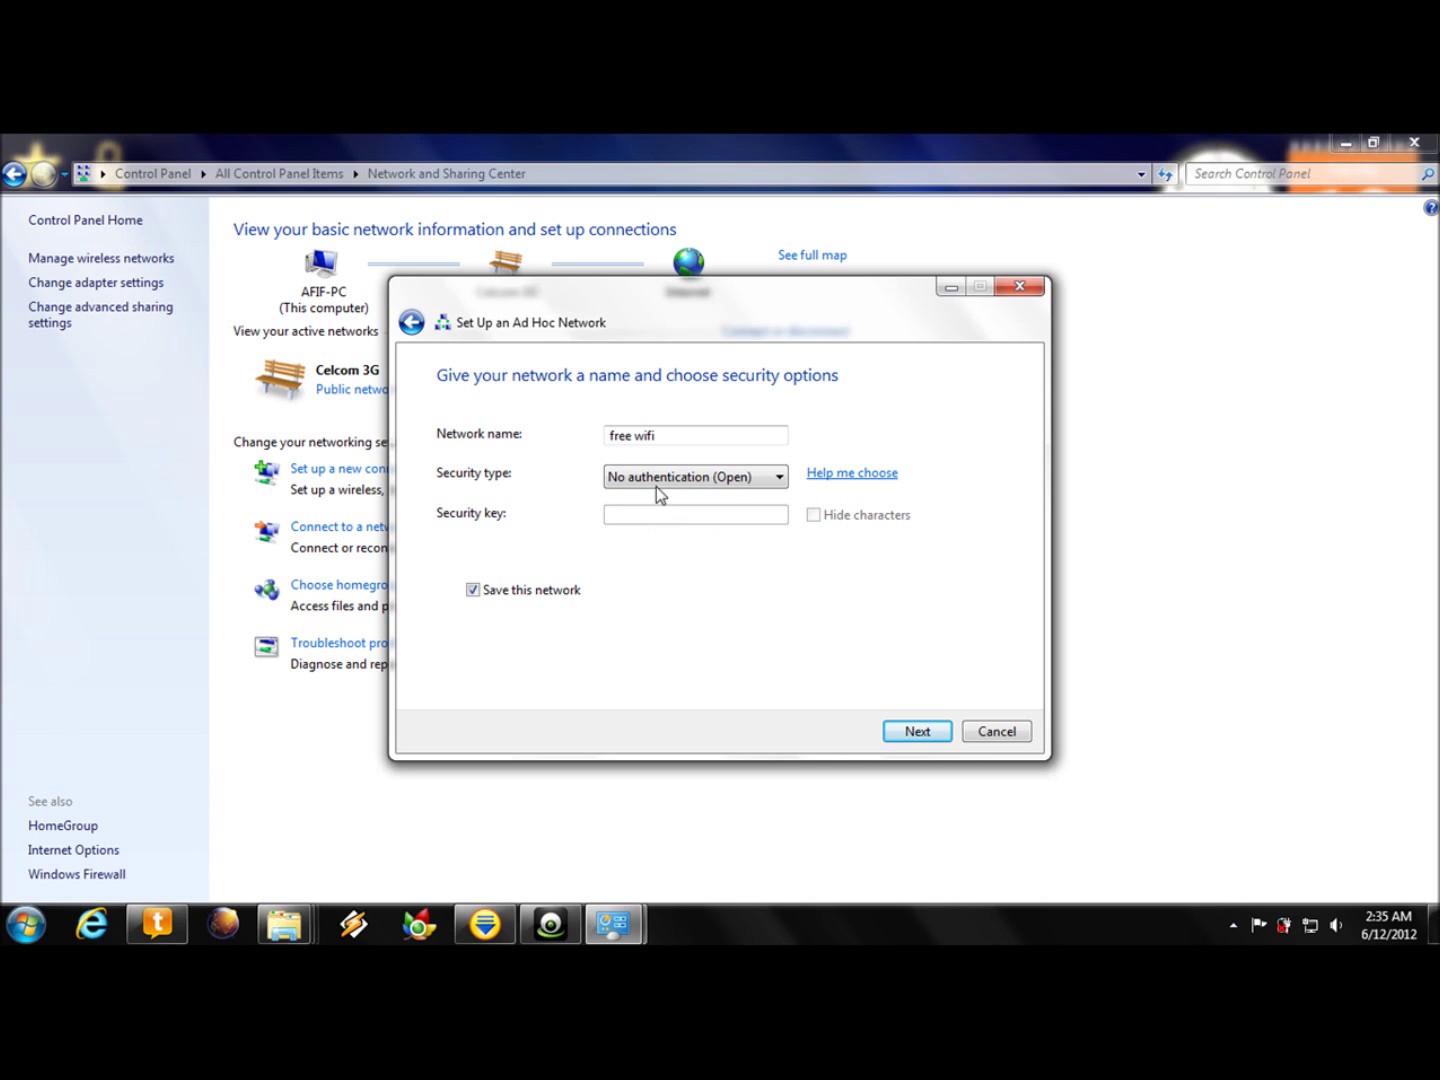
click(924, 731)
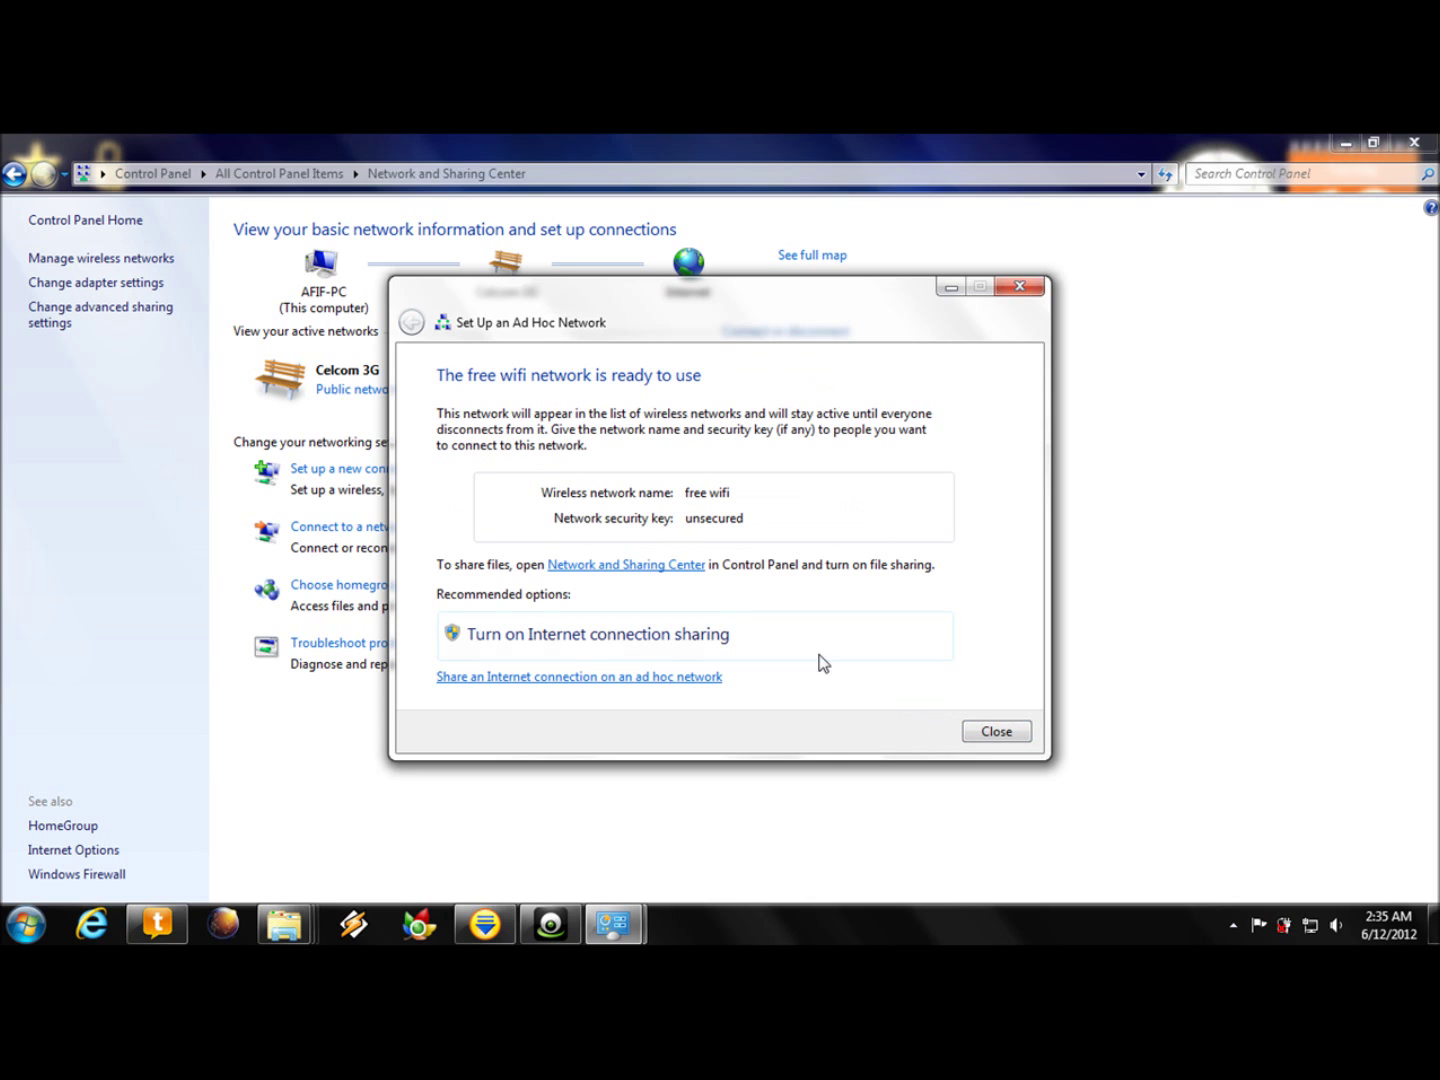
- Turn on Internet connection sharing for free wifi and close the wizard
click(610, 637)
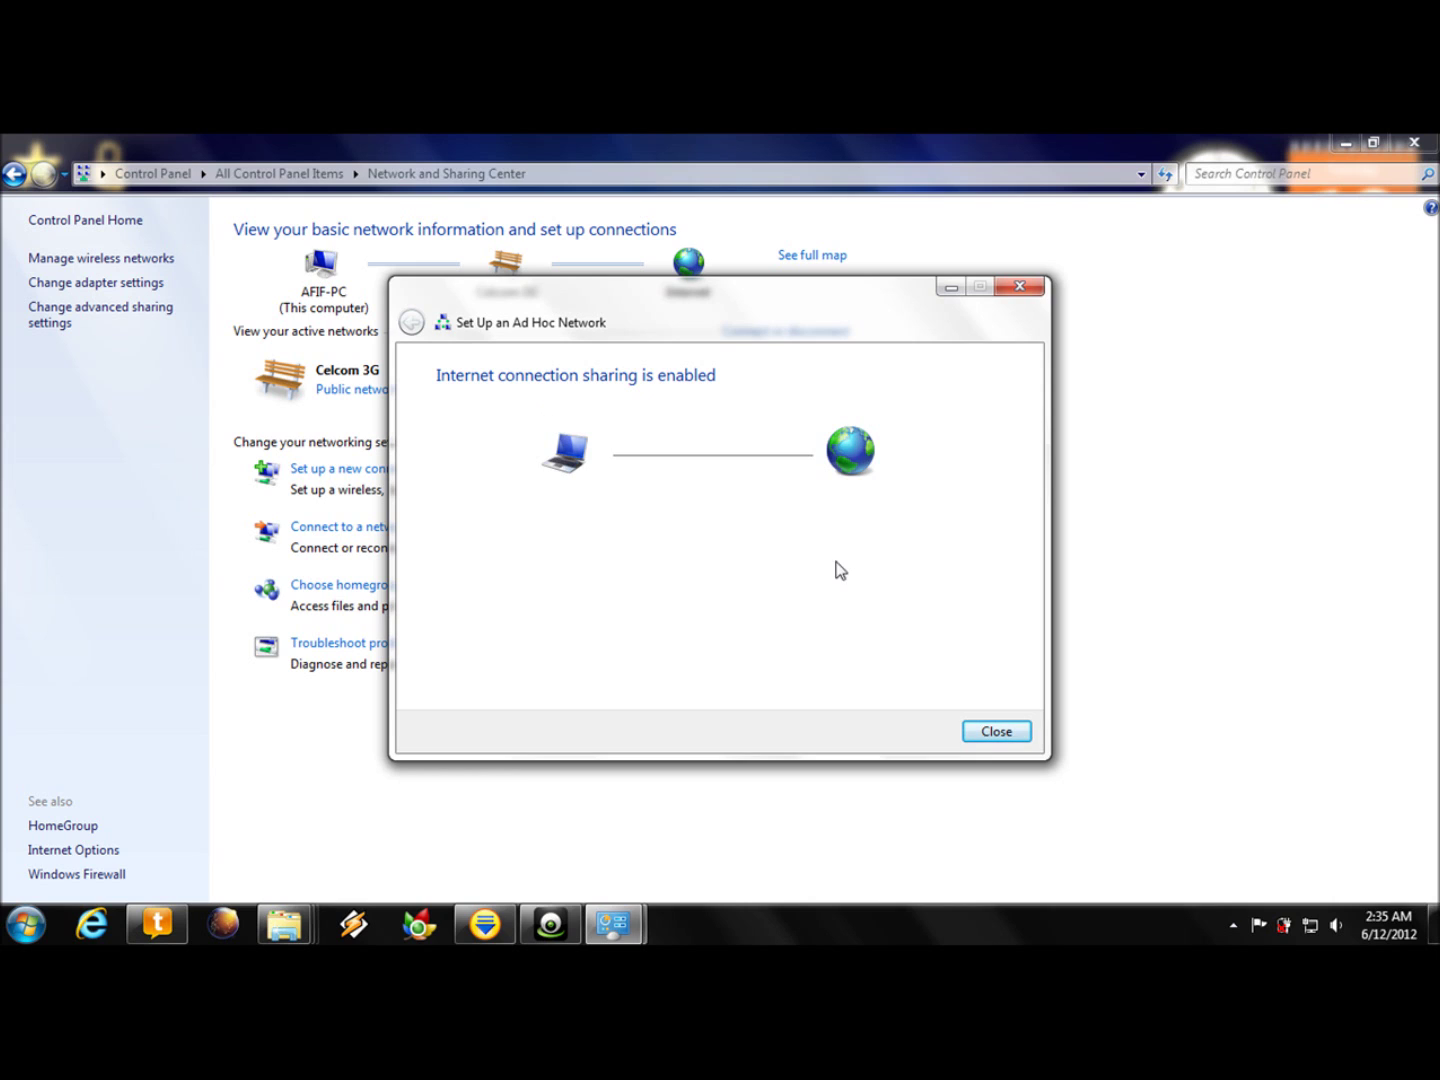
click(994, 733)
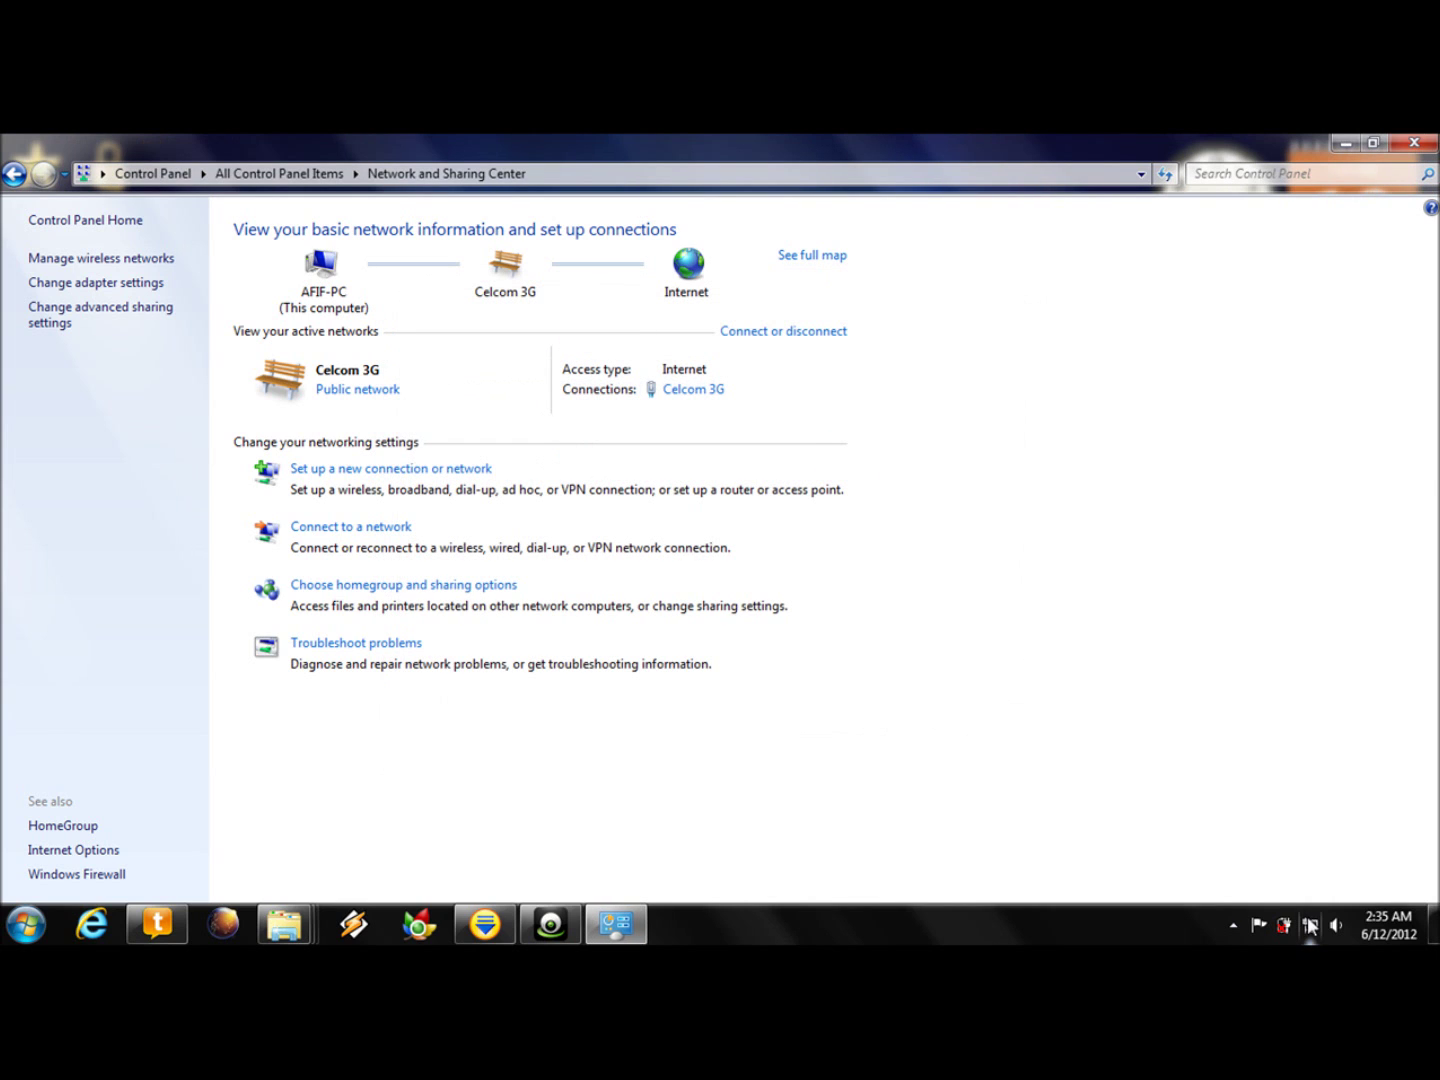
- Disconnect the free wifi network from the taskbar network list, then close the list
click(1310, 925)
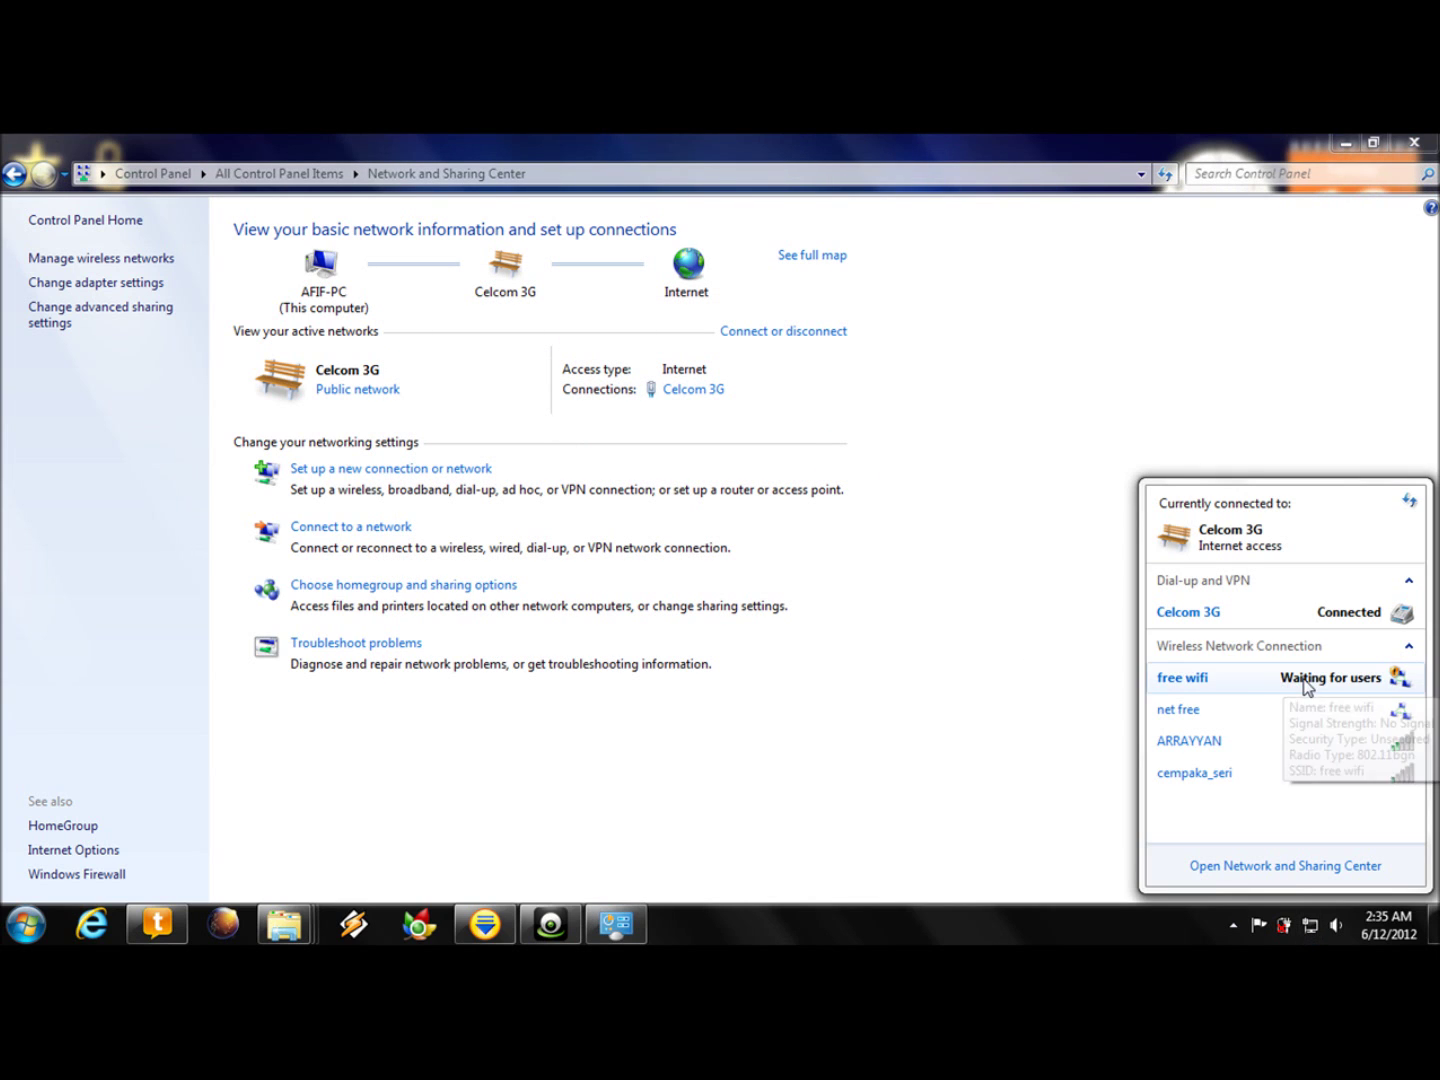
mouse_move(1281, 685)
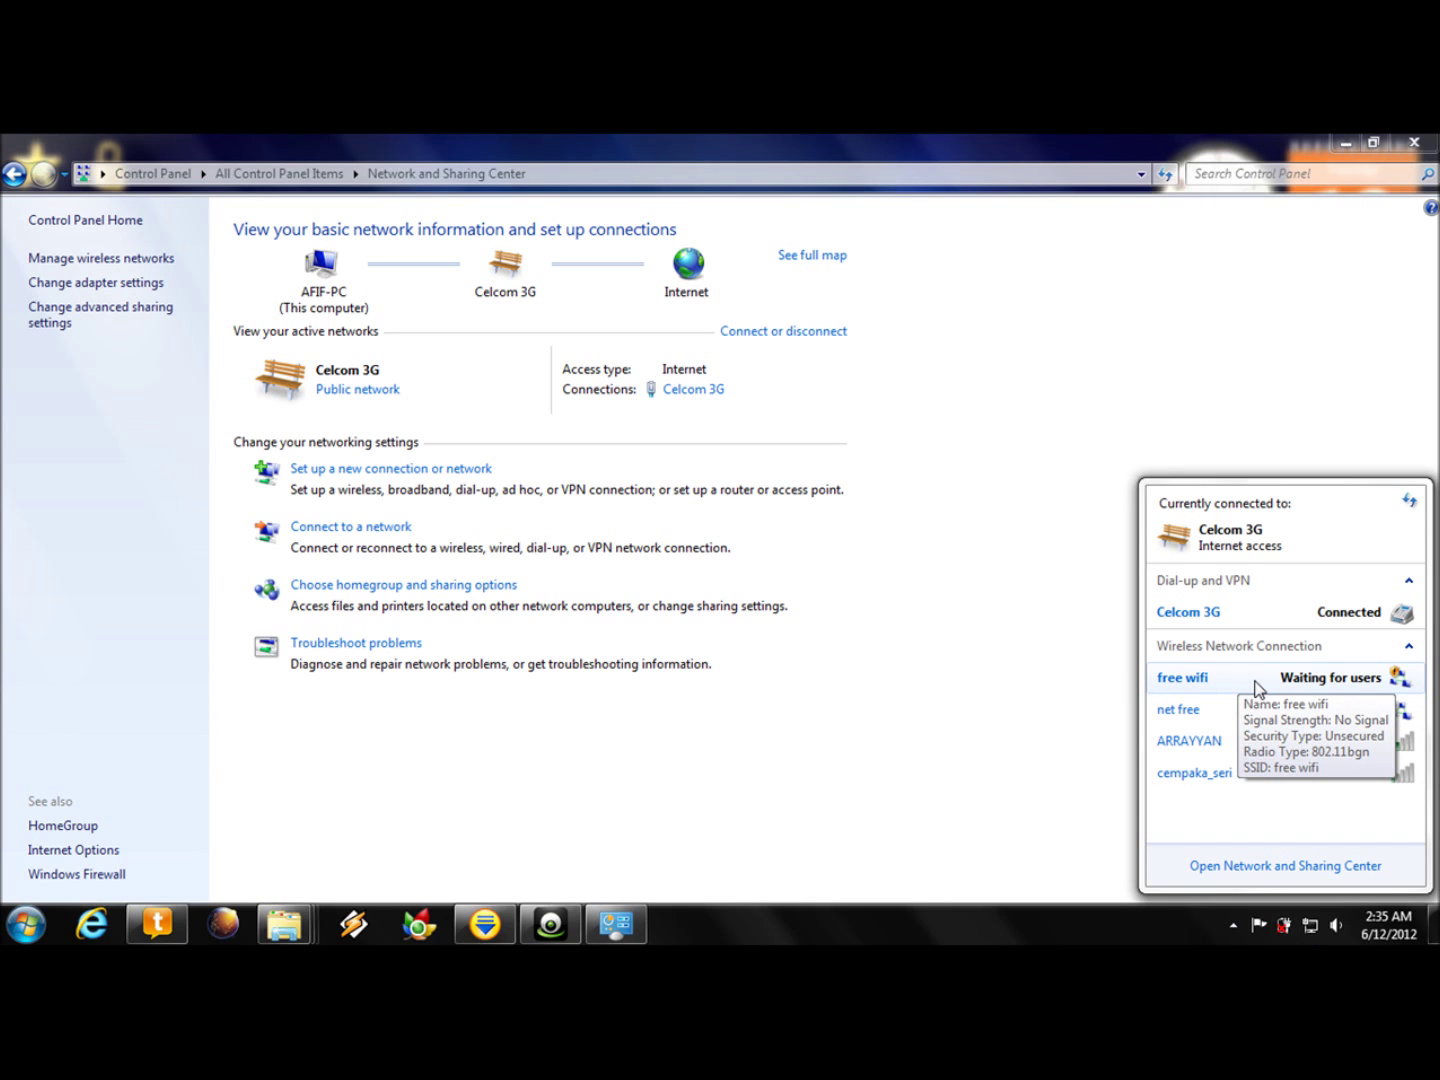
click(1257, 688)
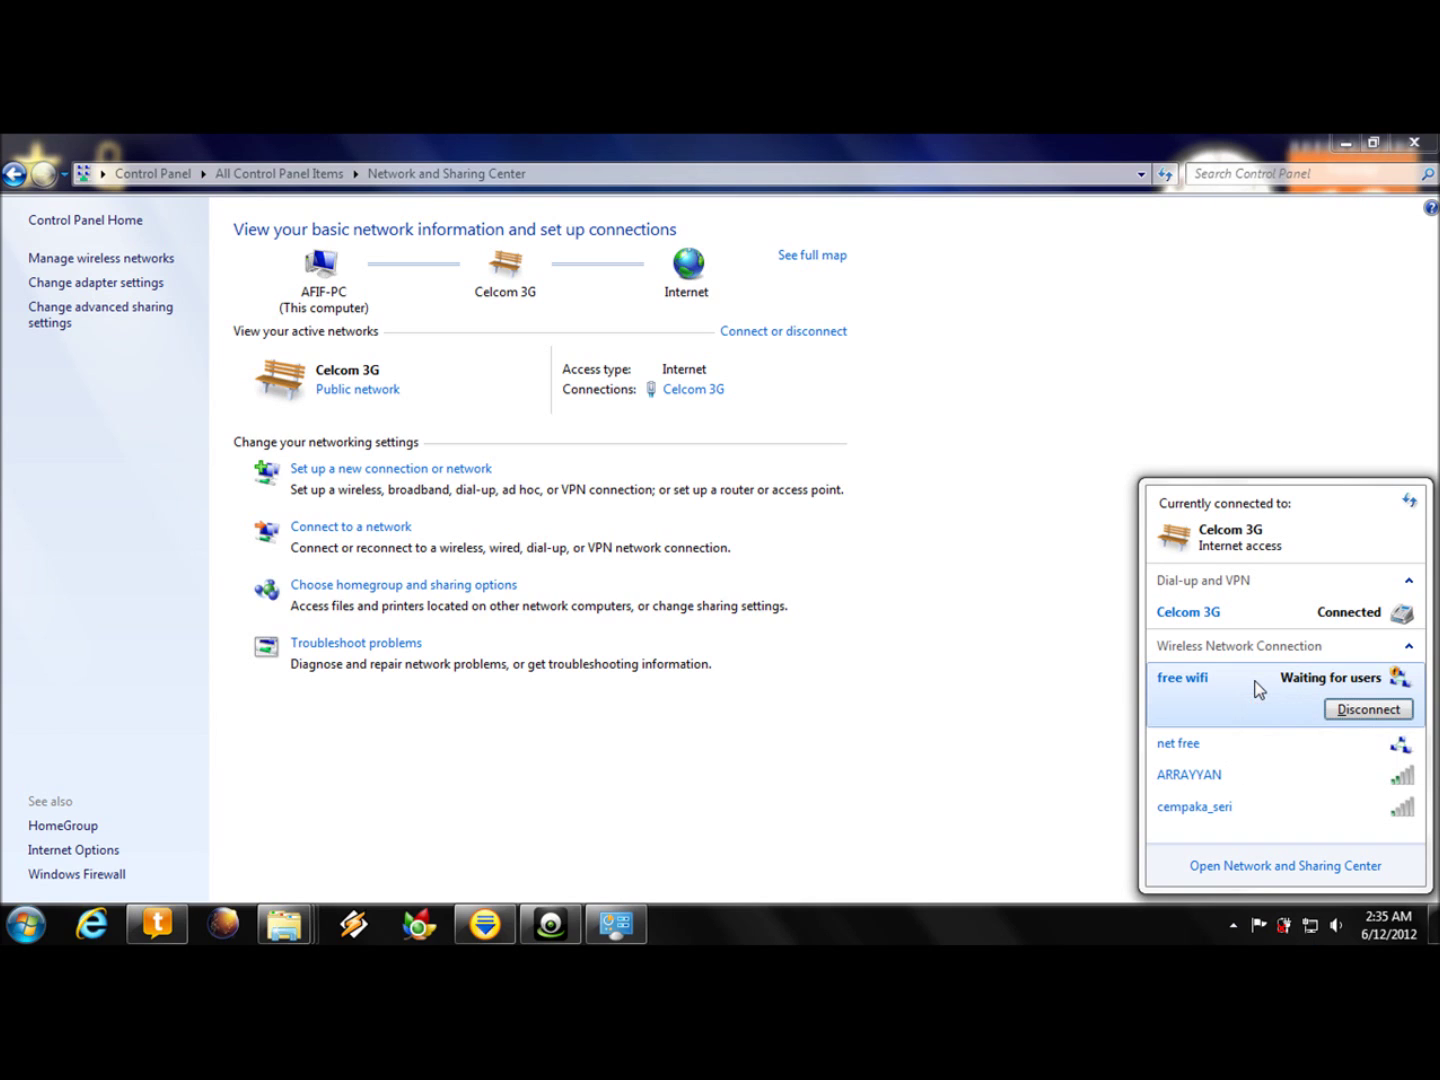
click(1366, 710)
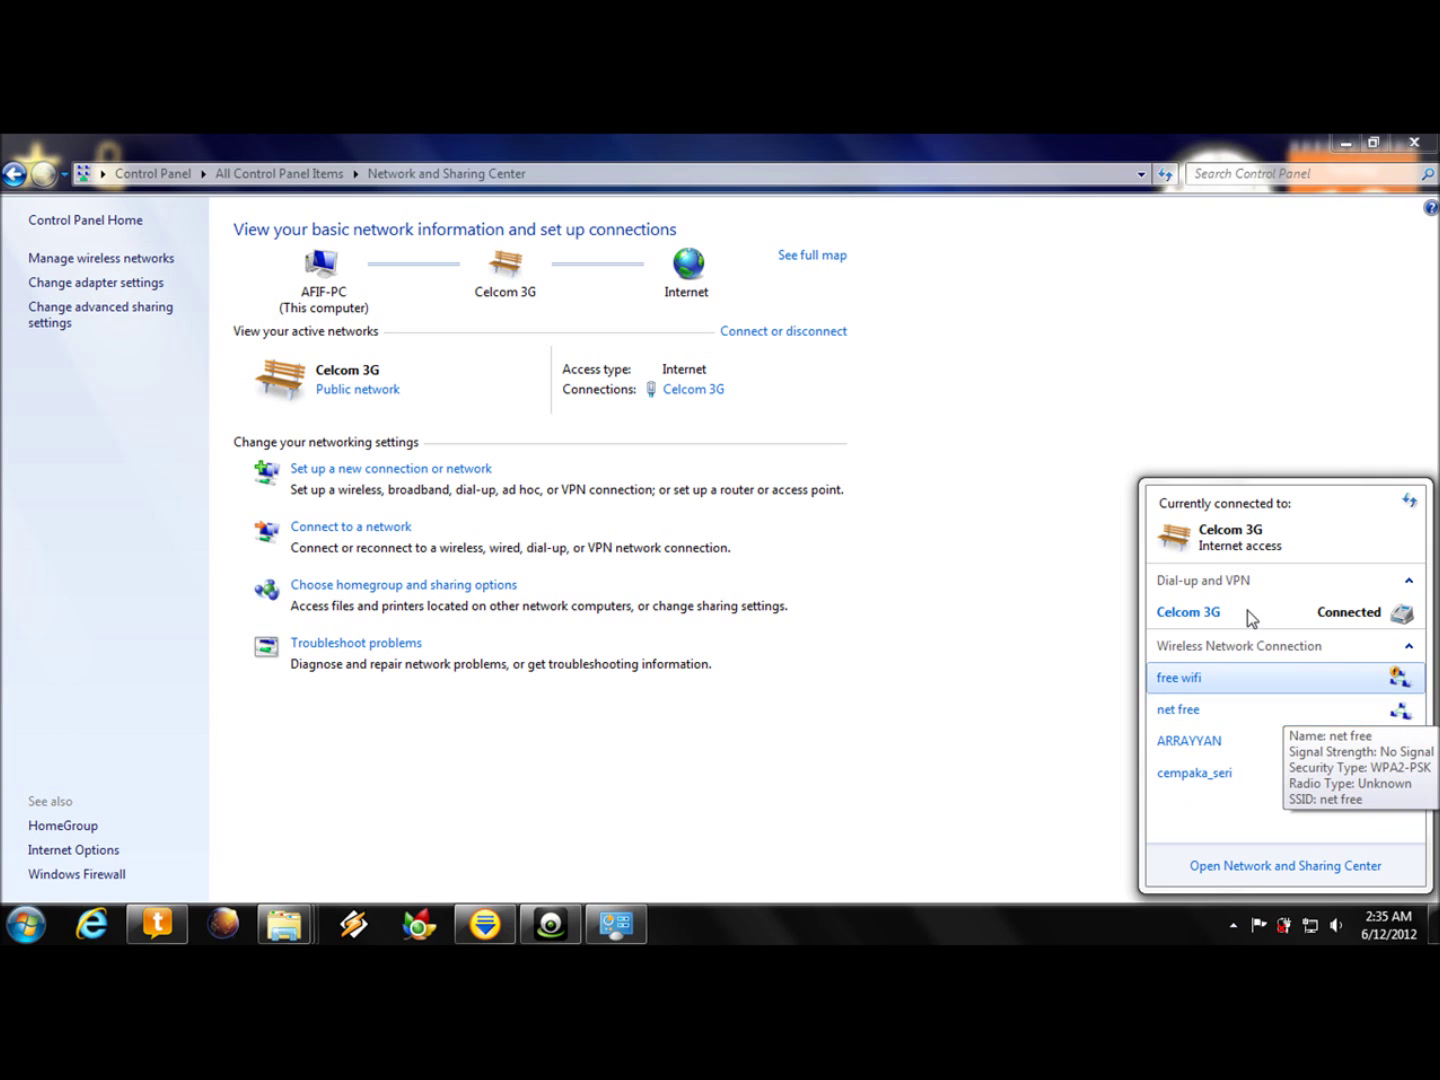
click(1239, 437)
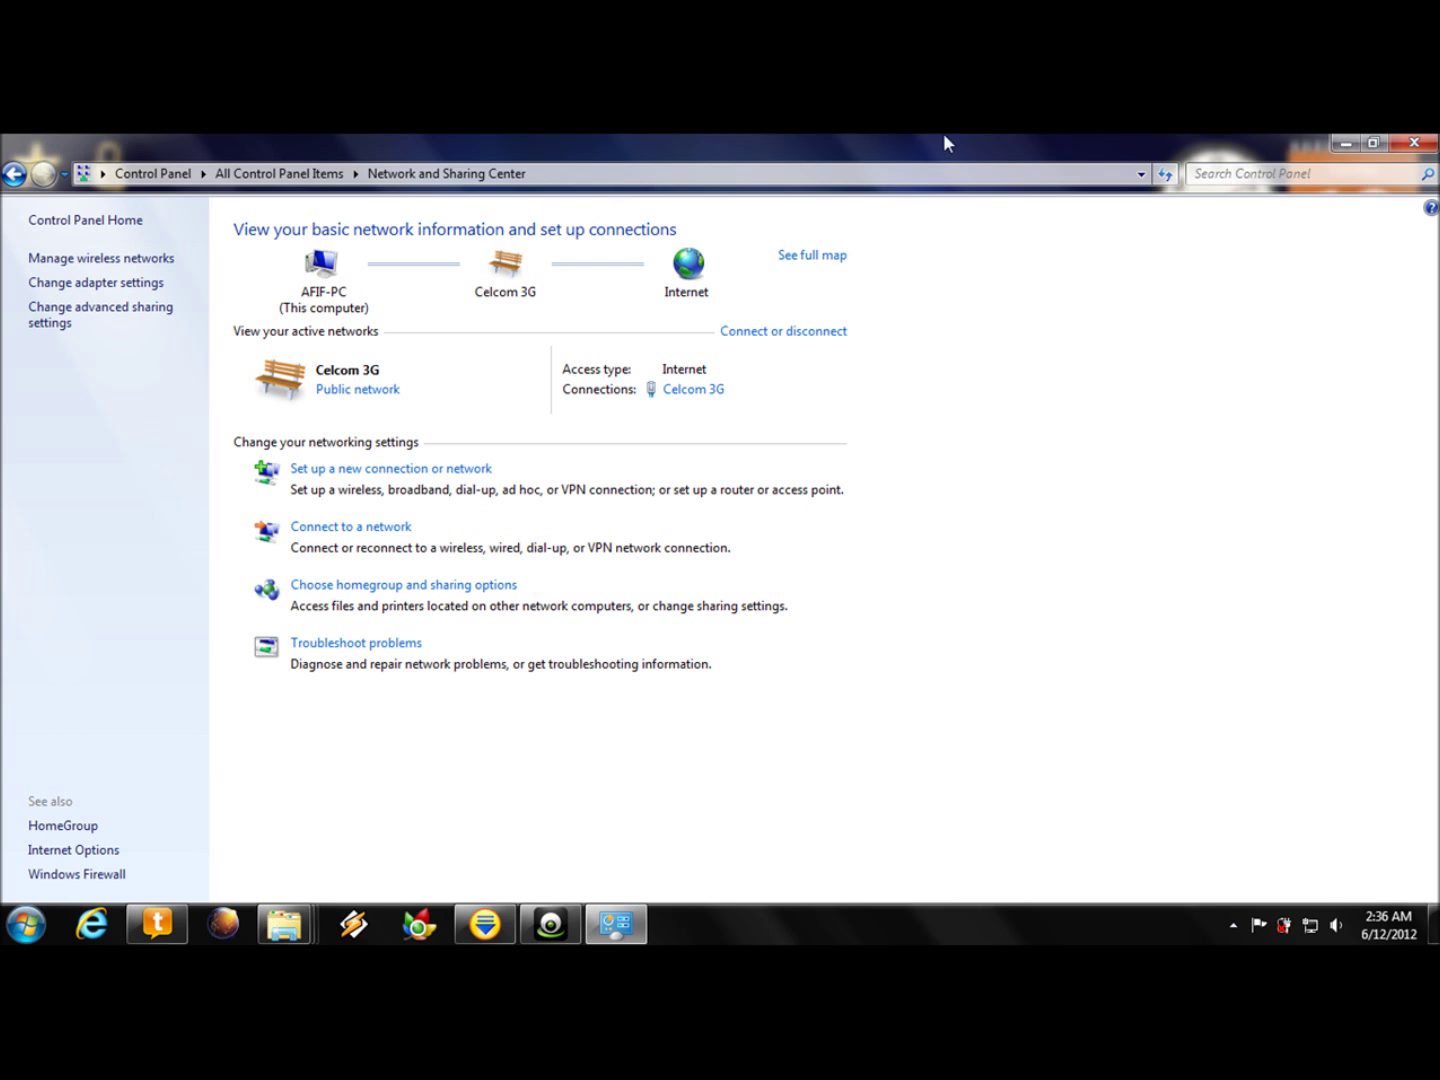
click(1414, 142)
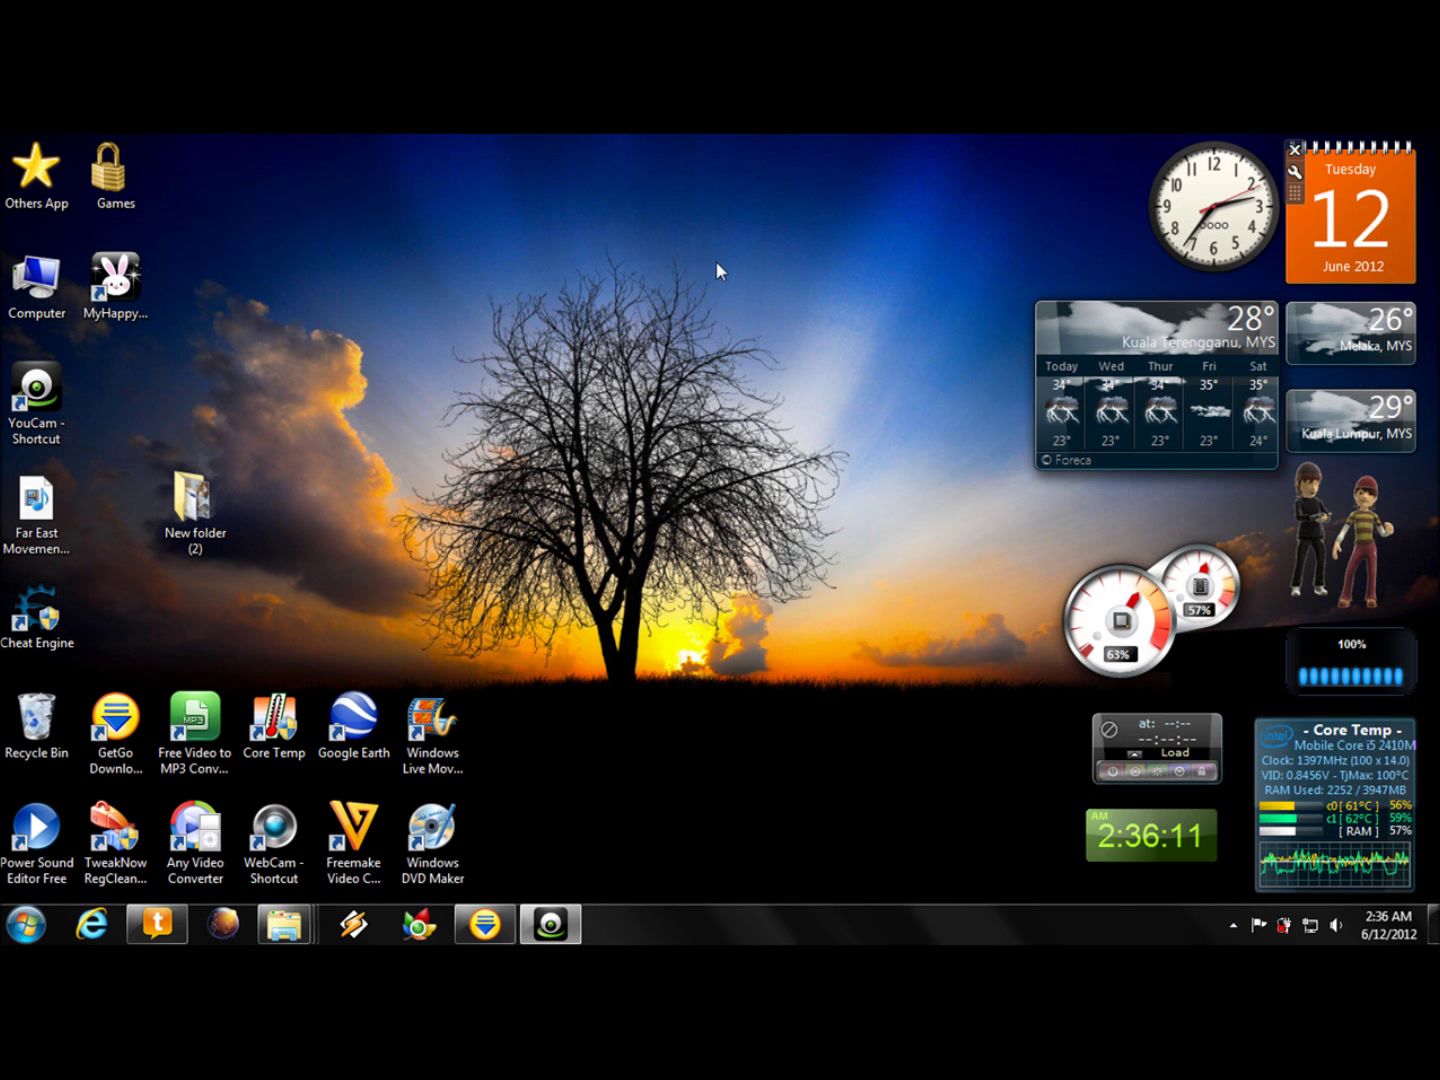
right_click(637, 380)
click(687, 445)
right_click(761, 340)
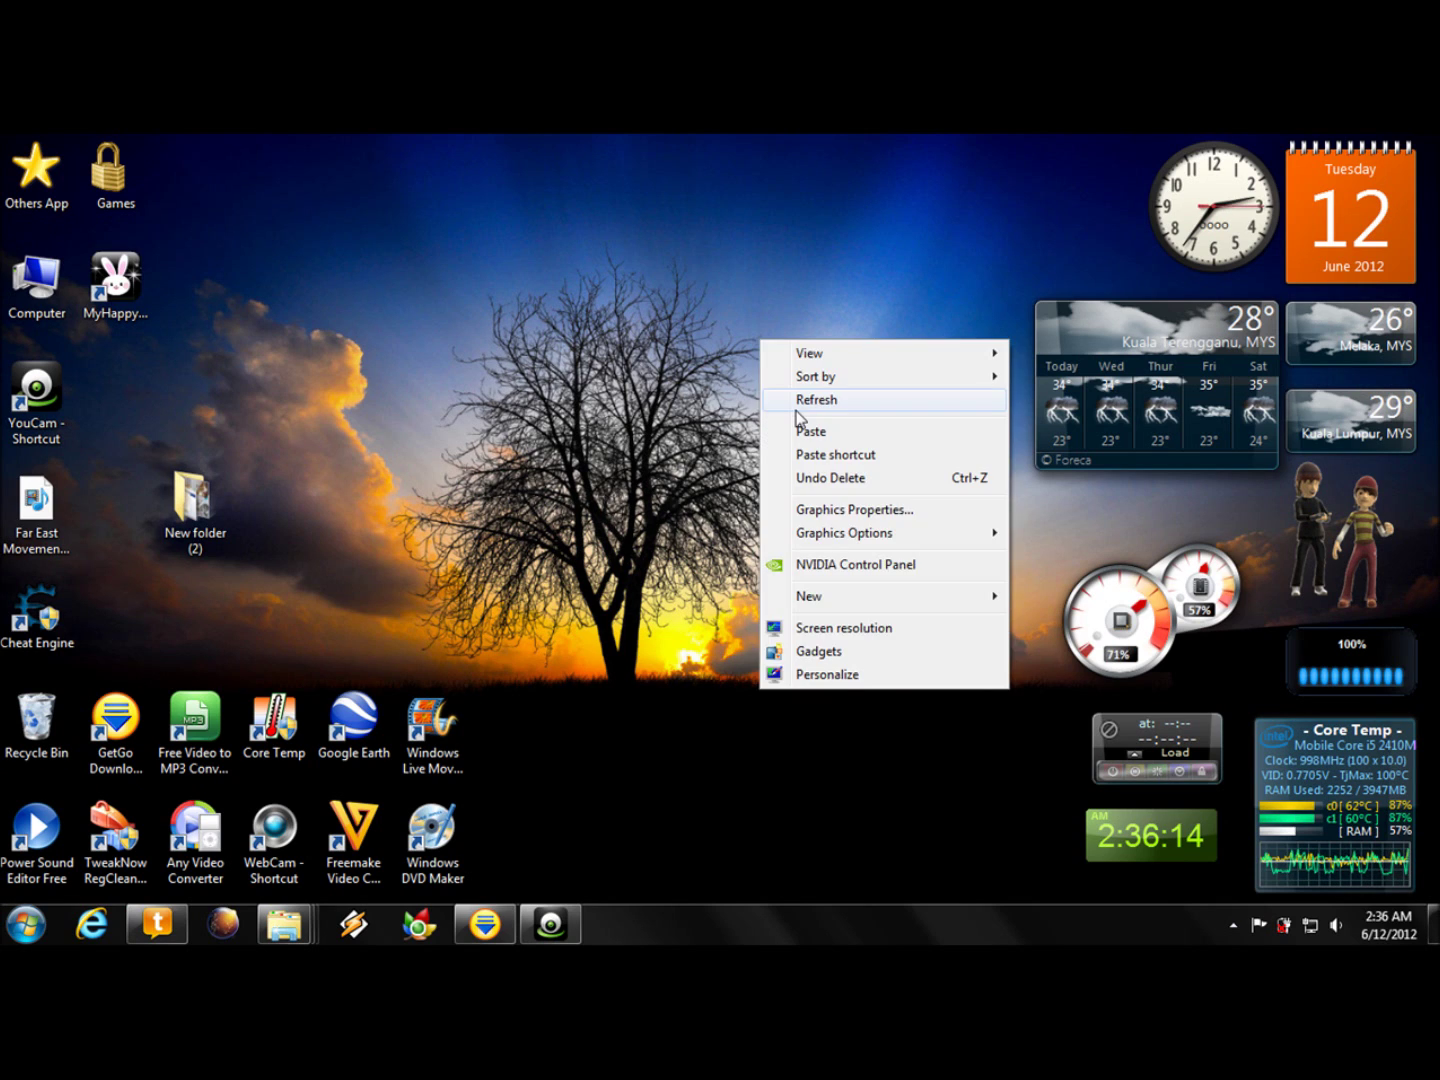
click(797, 401)
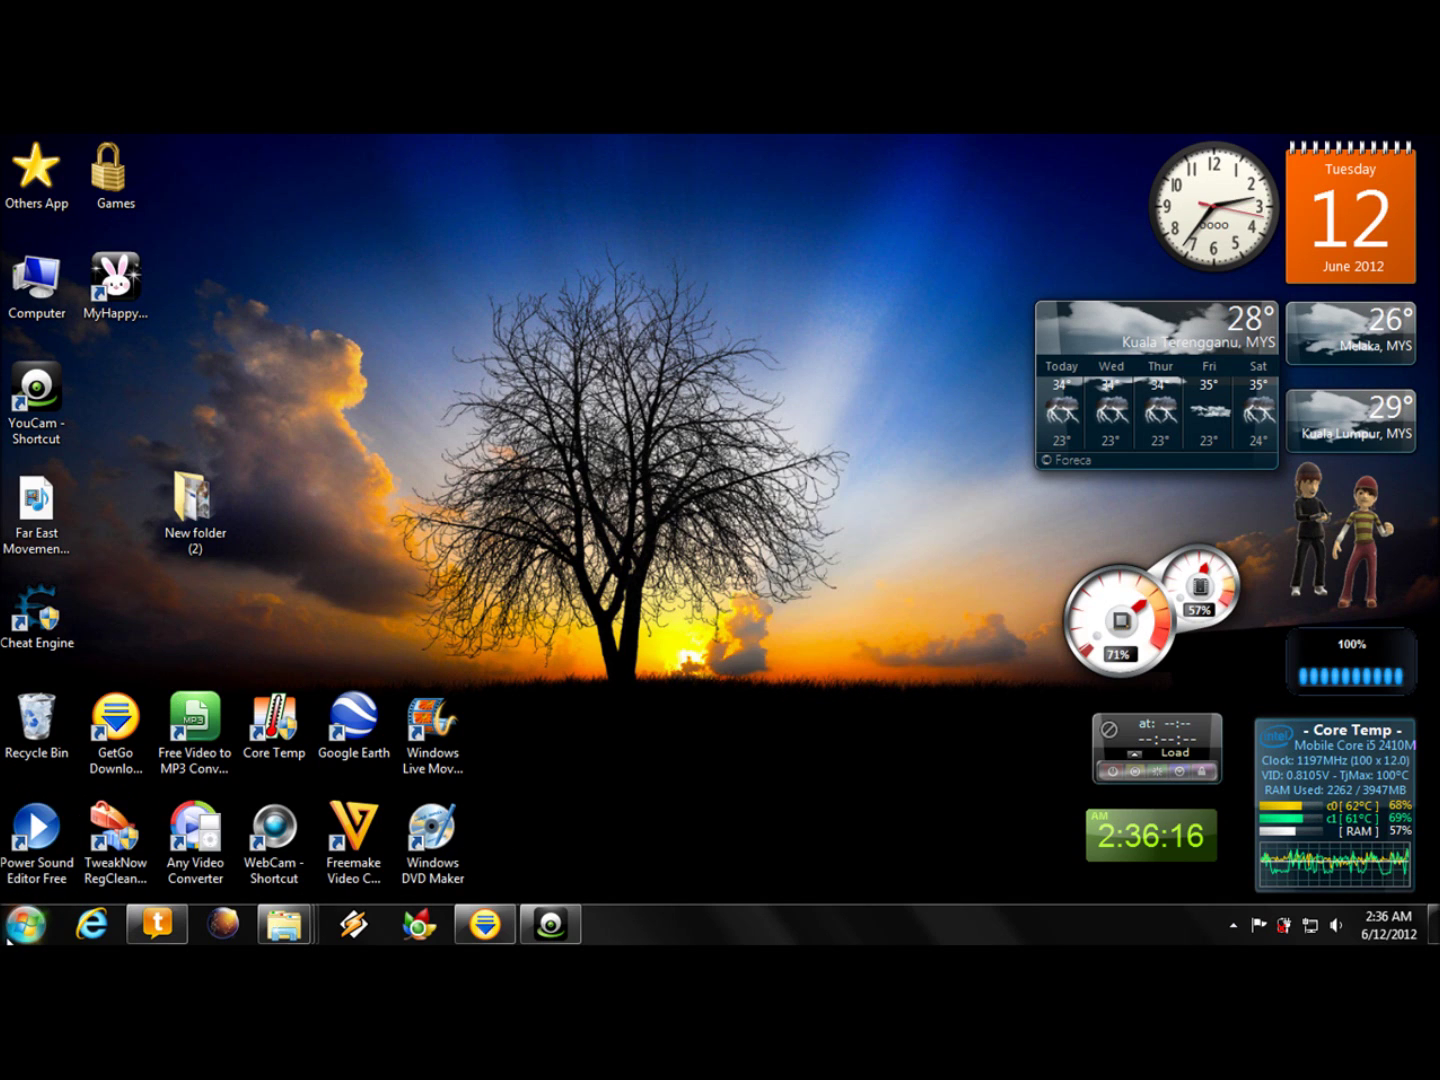
click(8, 939)
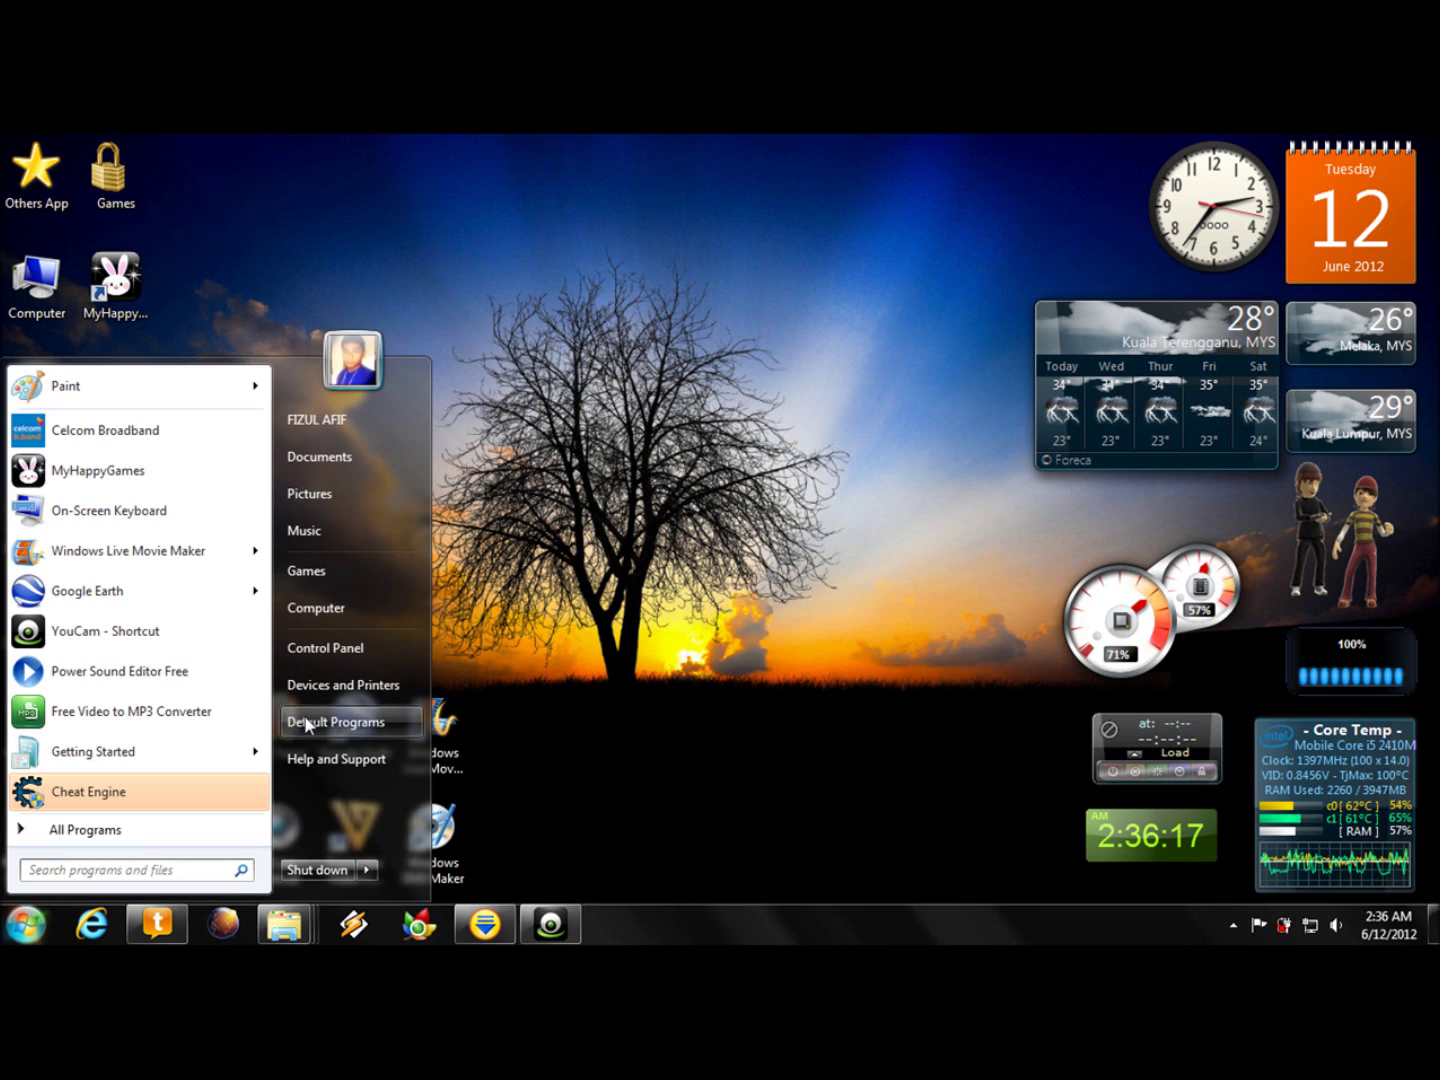
- Open Manage wireless networks through Control Panel's Network and Sharing Center
click(309, 650)
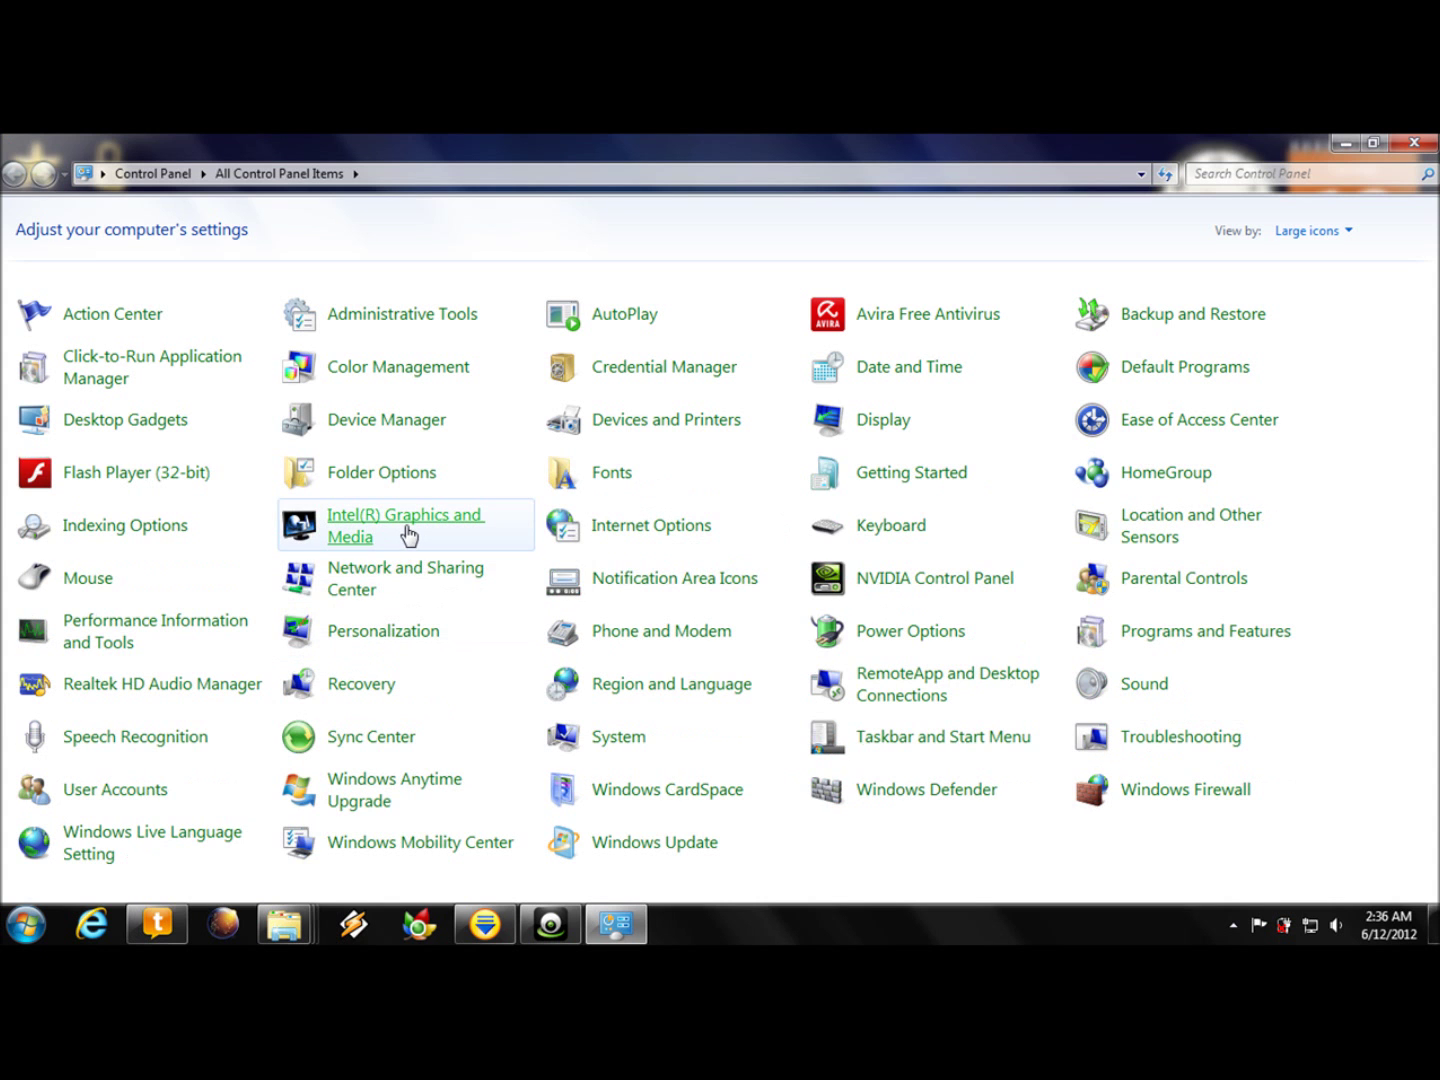
click(352, 588)
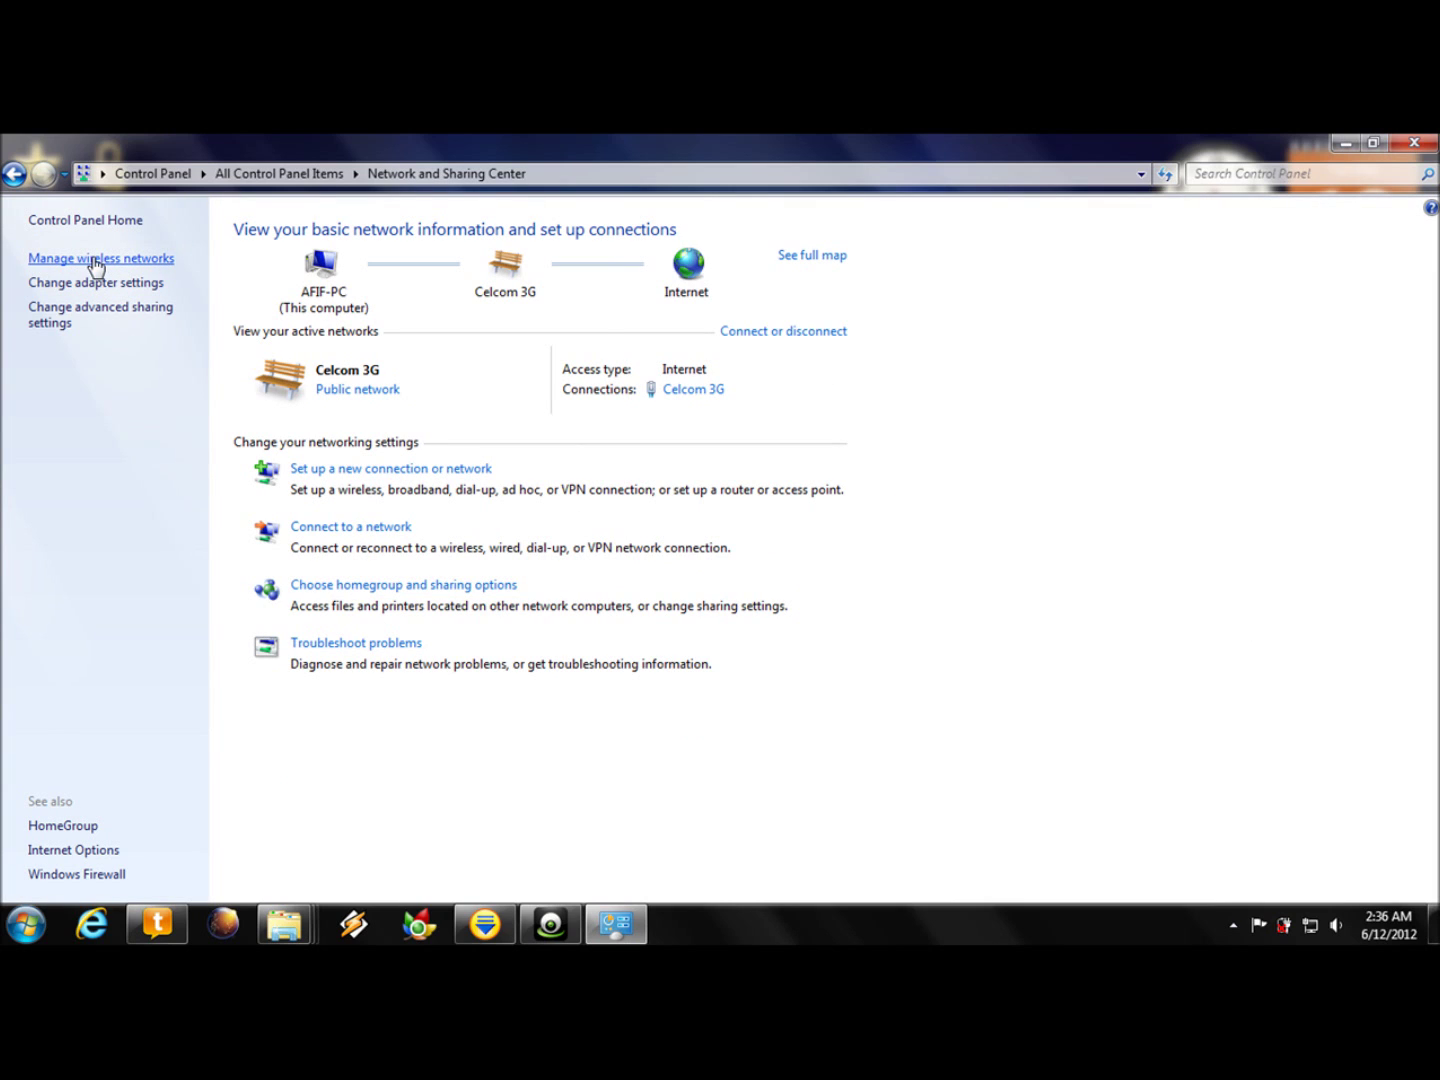
click(96, 262)
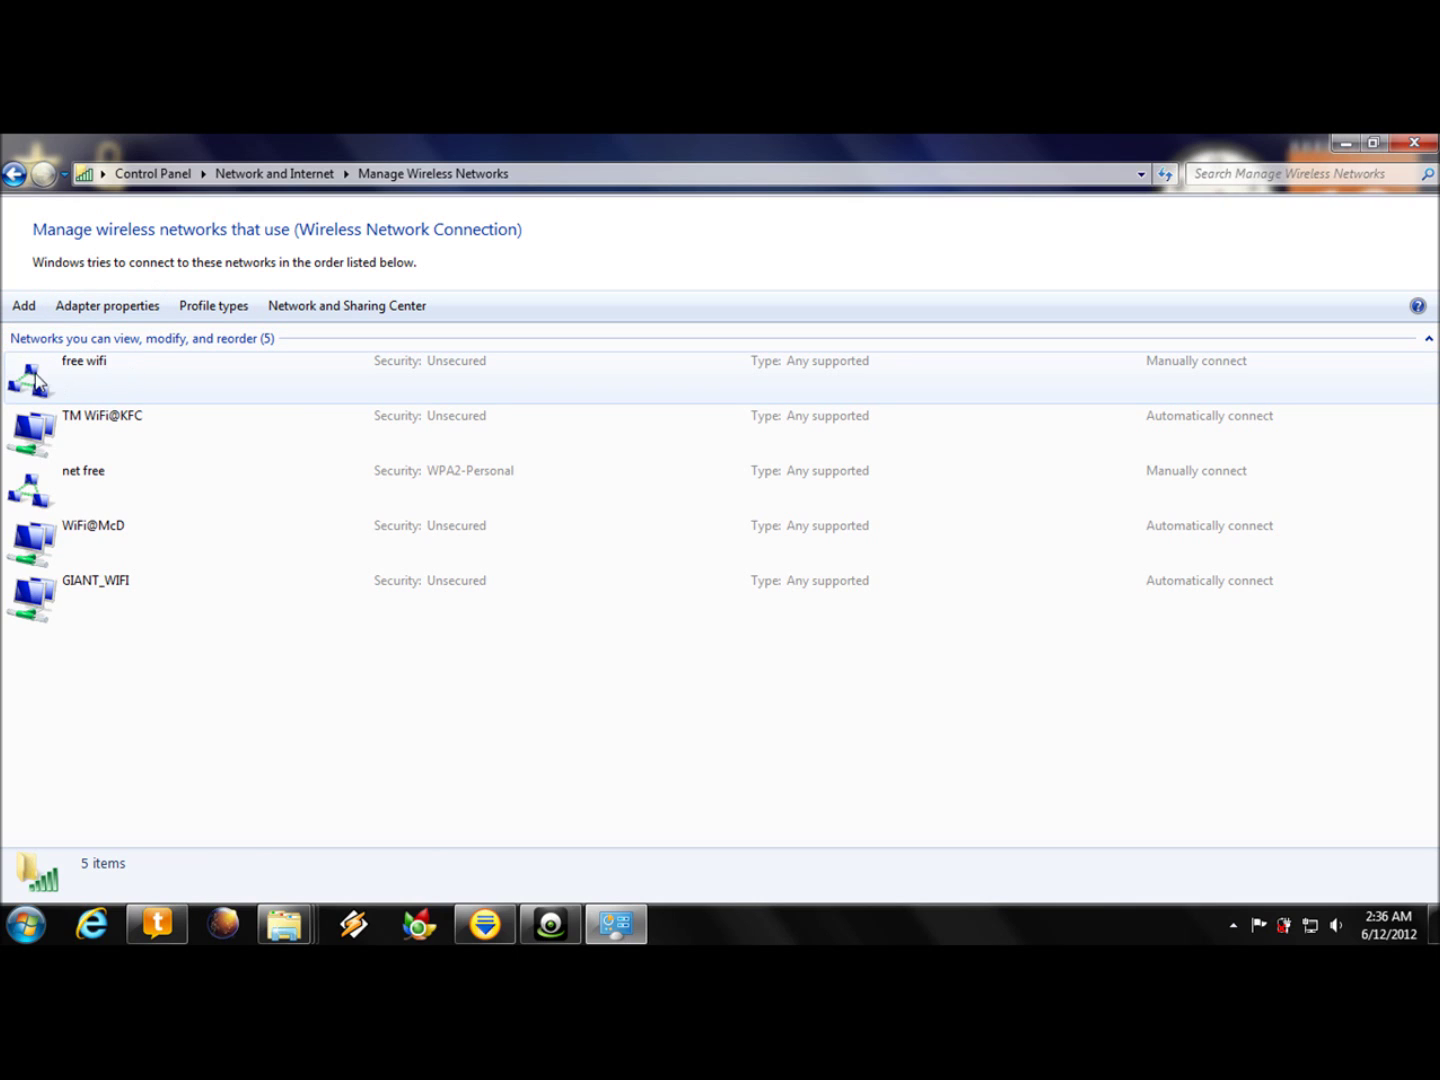
- Remove the free wifi profile, confirm, and return to Network and Sharing Center
click(73, 366)
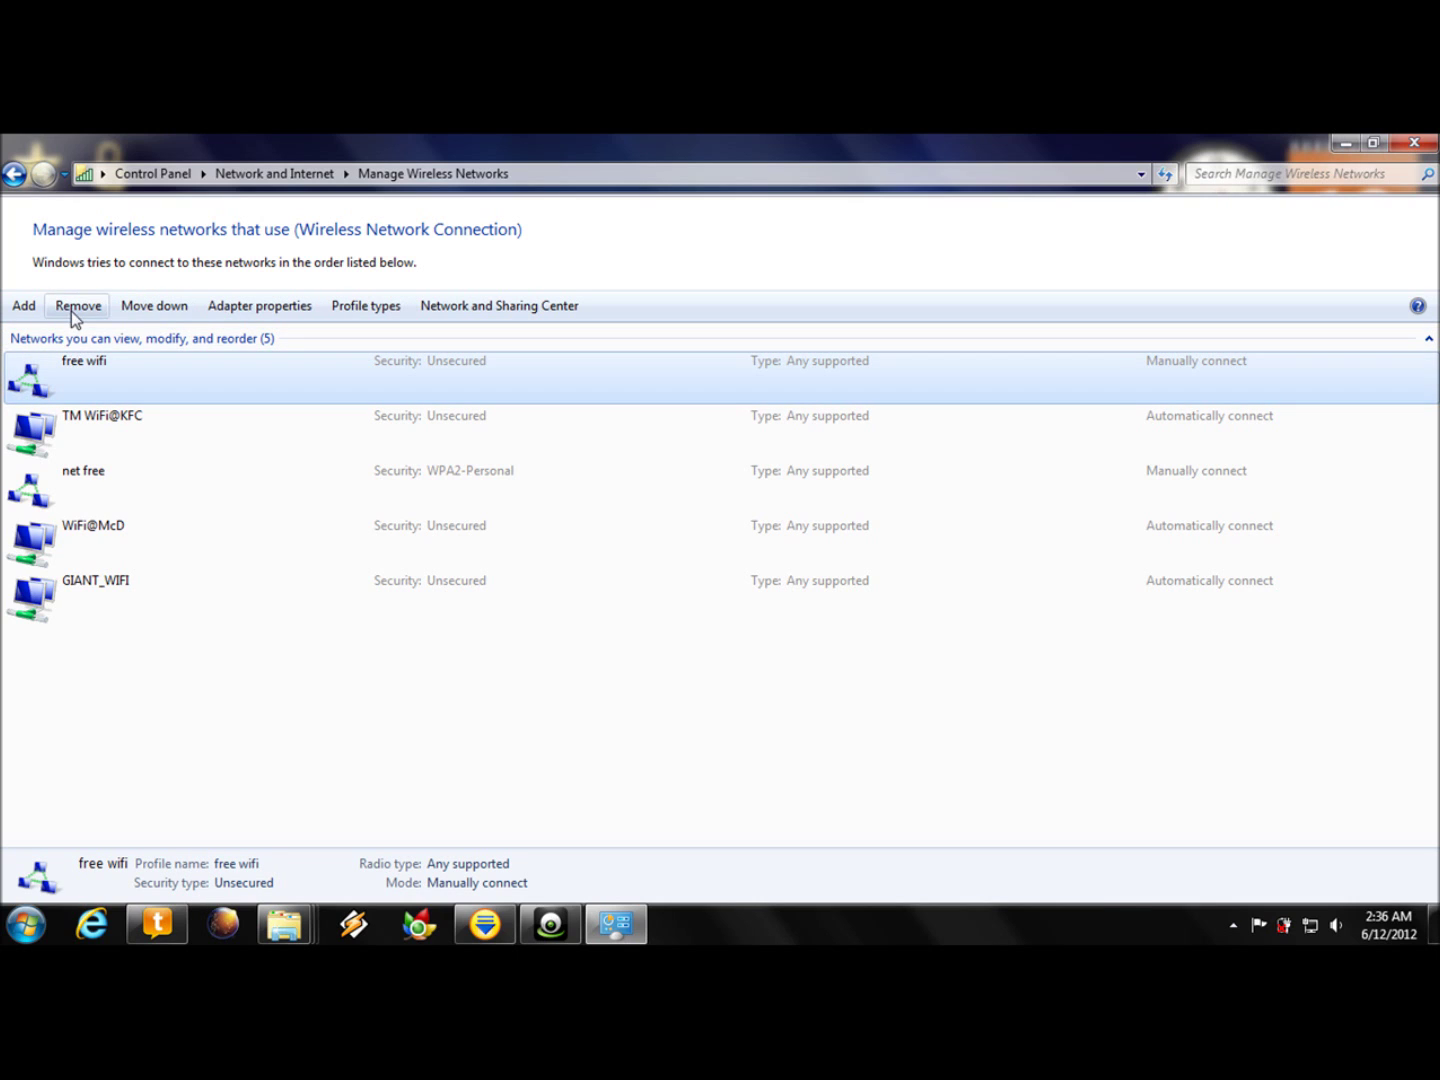
click(71, 310)
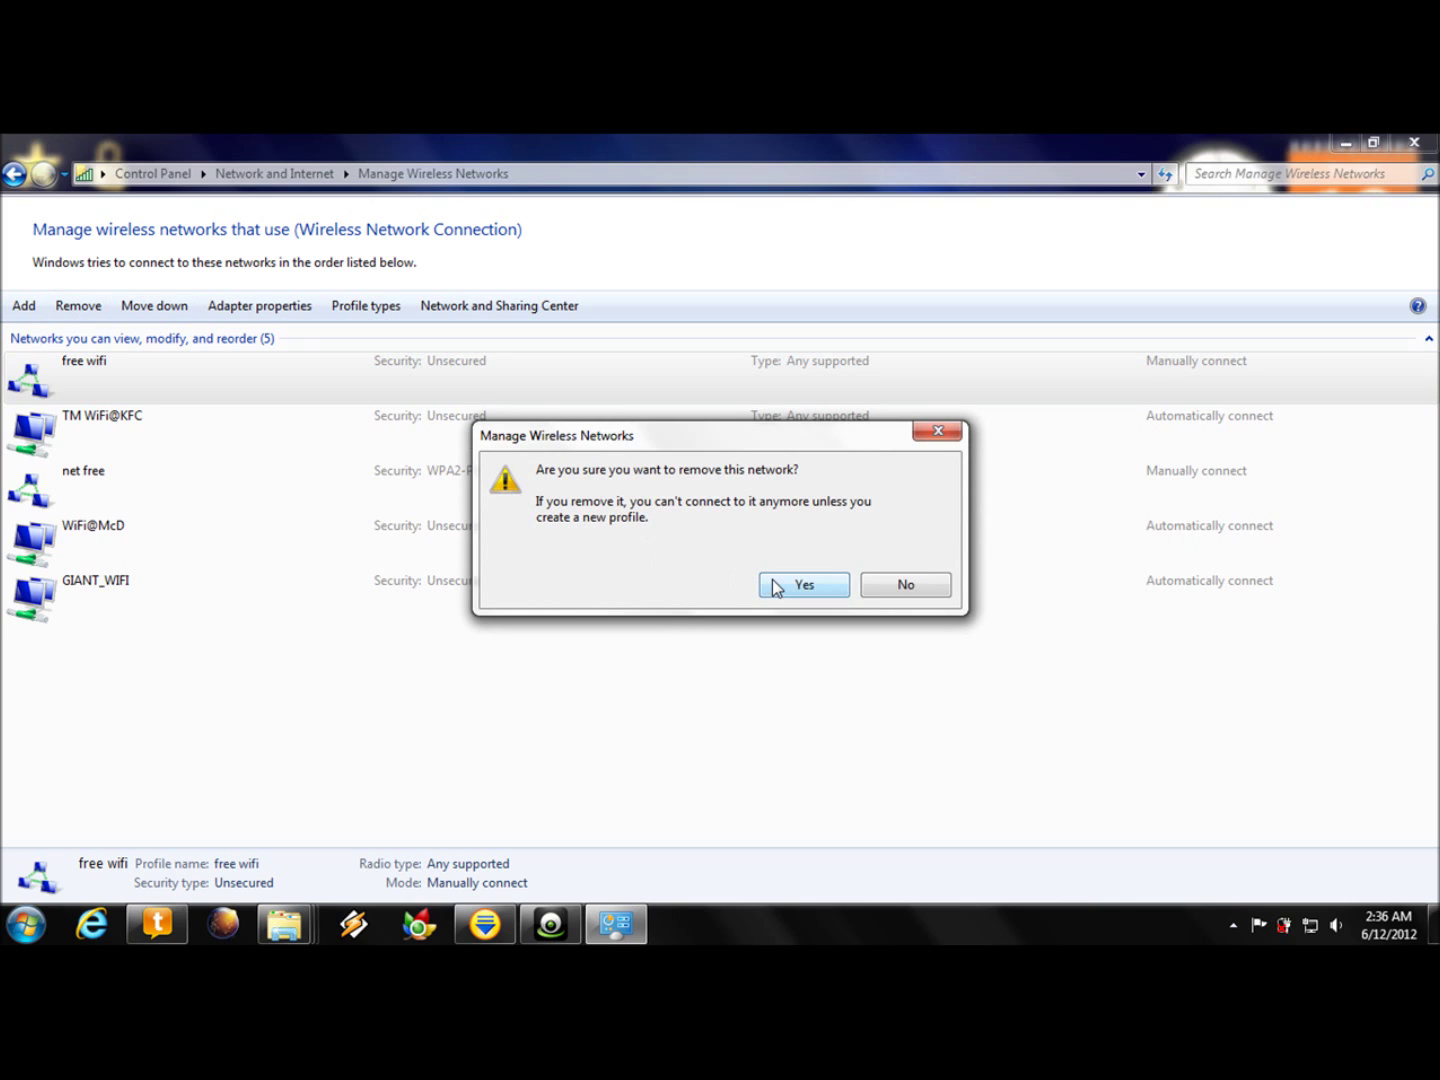
click(776, 587)
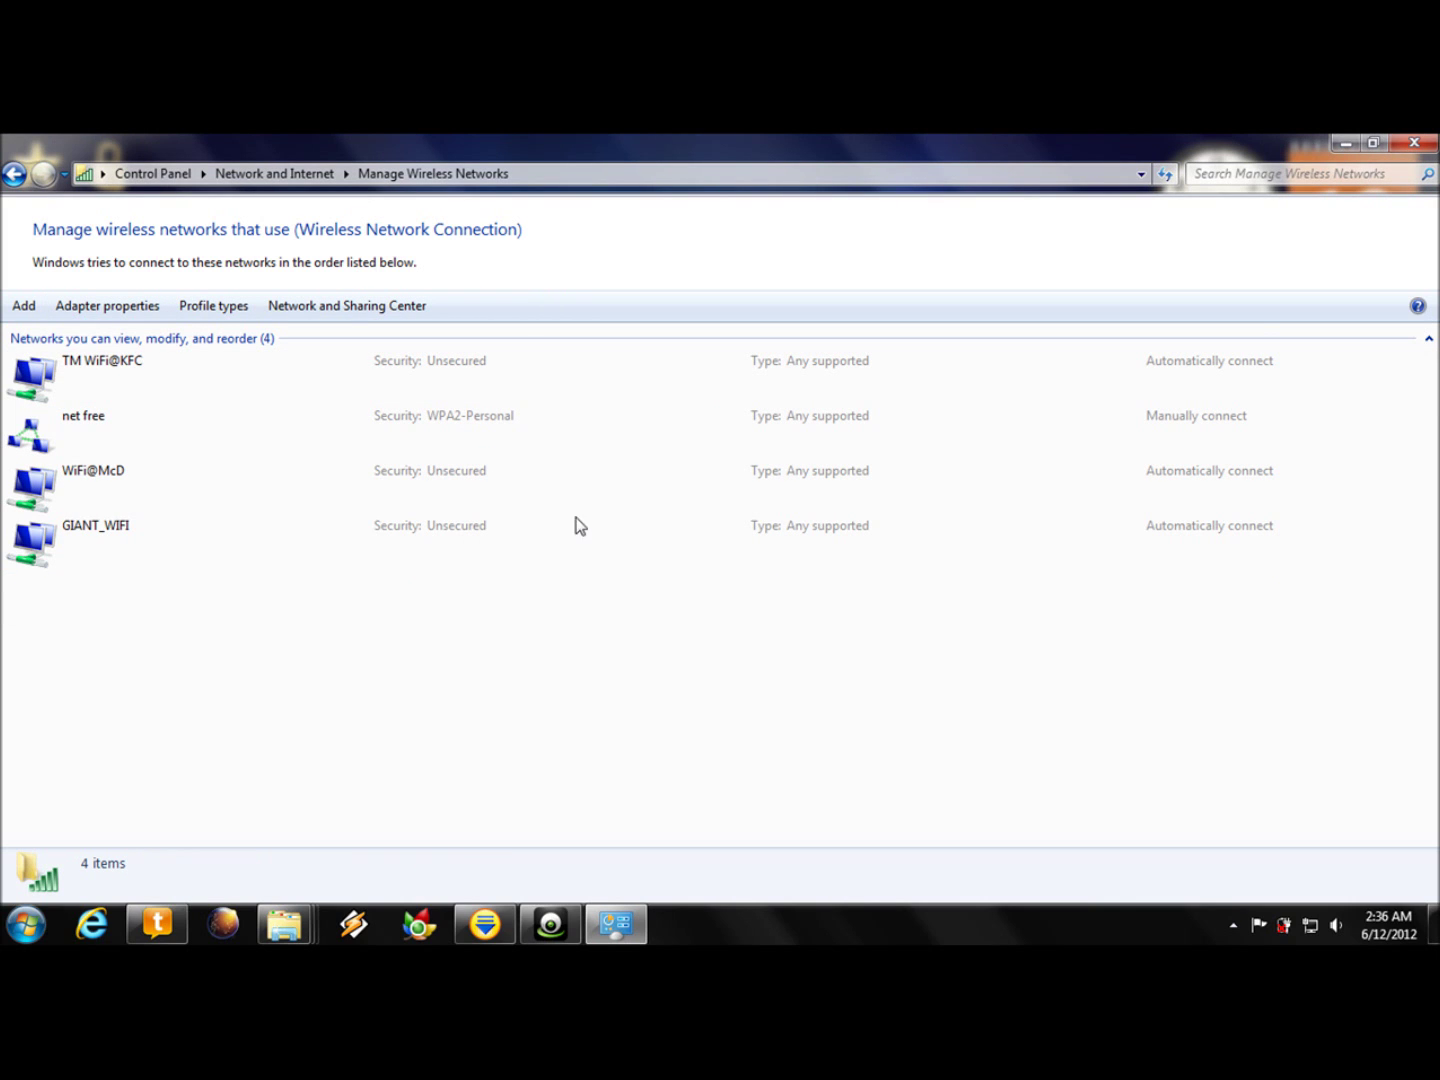
click(342, 308)
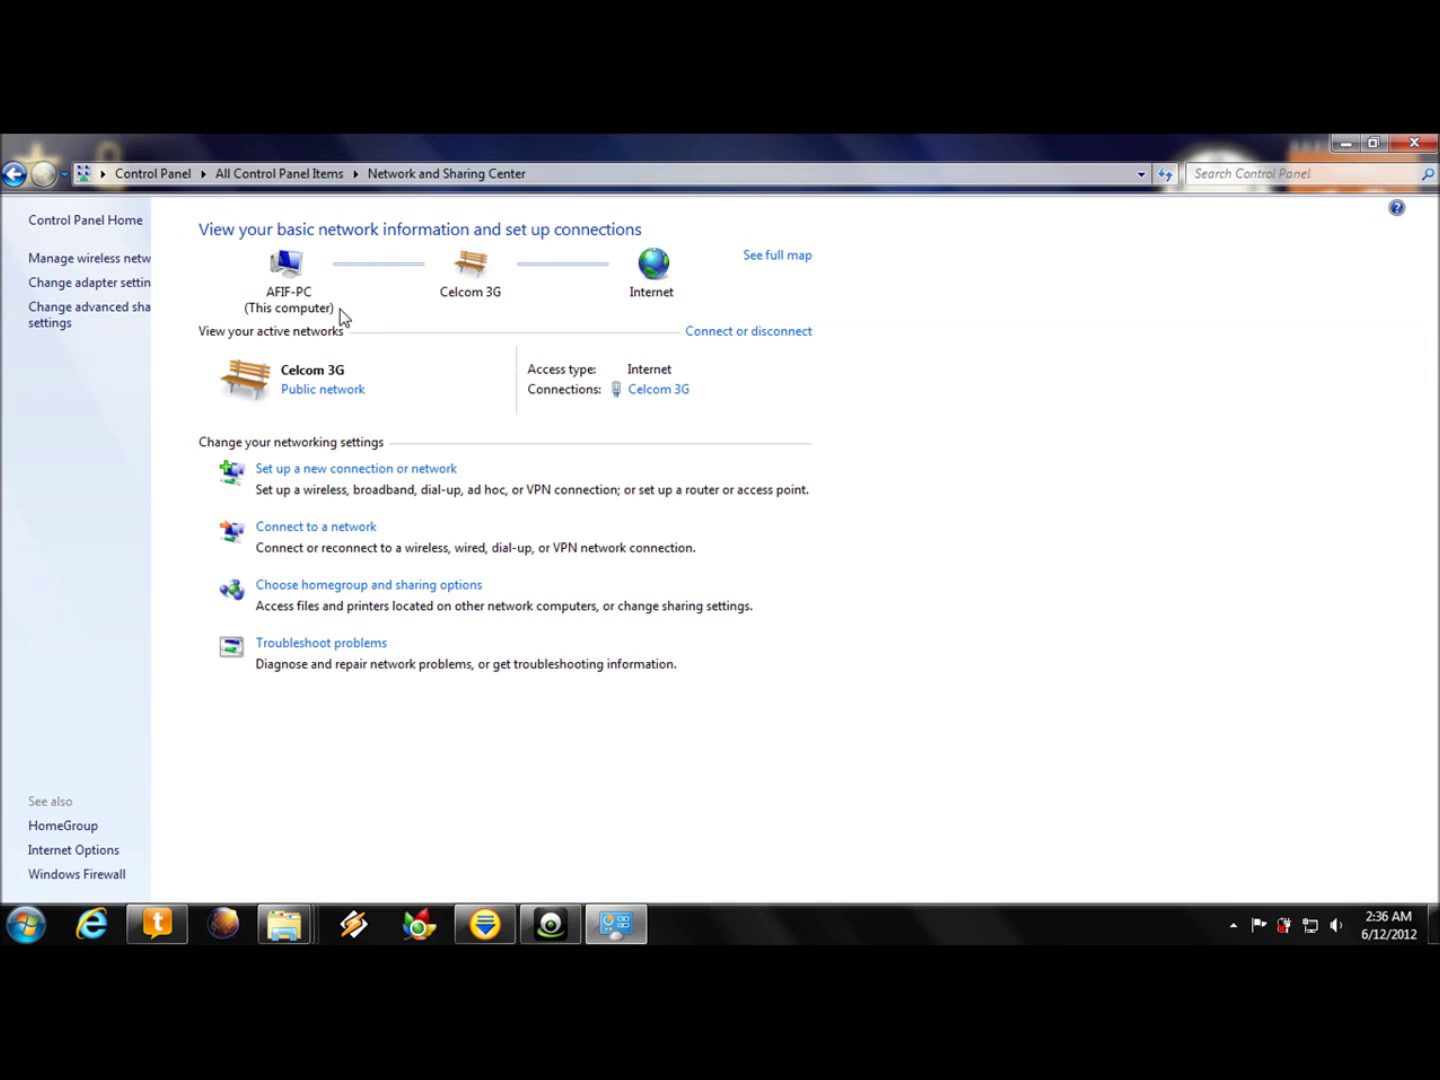
- Restart the wireless ad hoc network wizard and enter the network name 'free wifi'
click(365, 471)
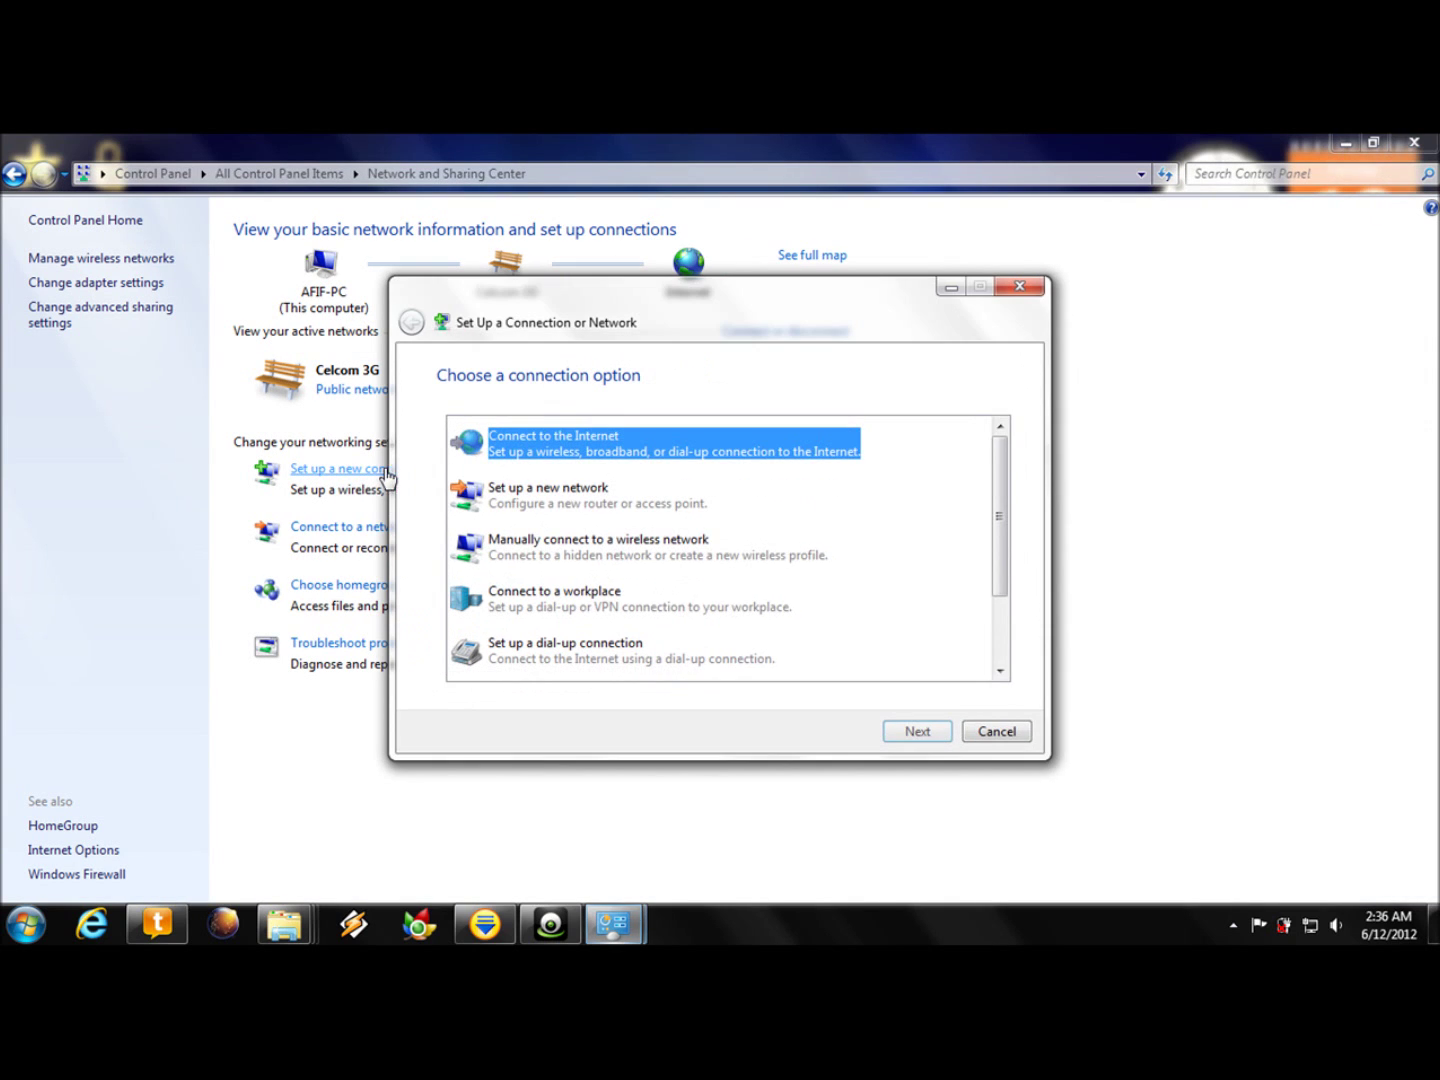
drag(996, 513, 1000, 582)
click(679, 600)
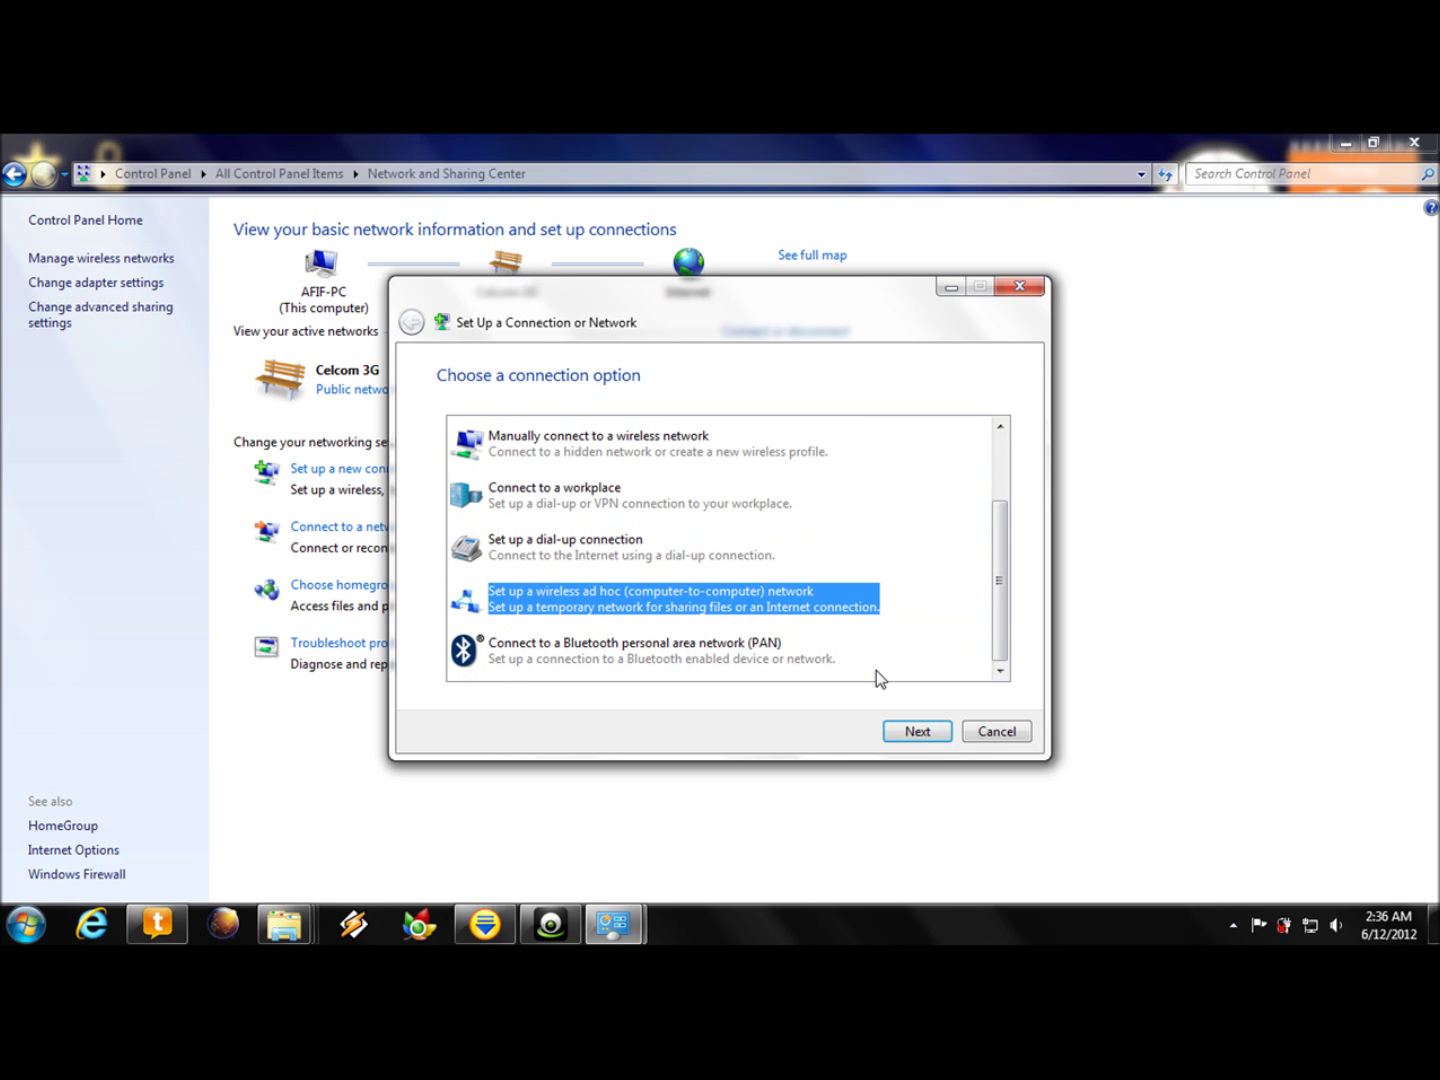
click(917, 732)
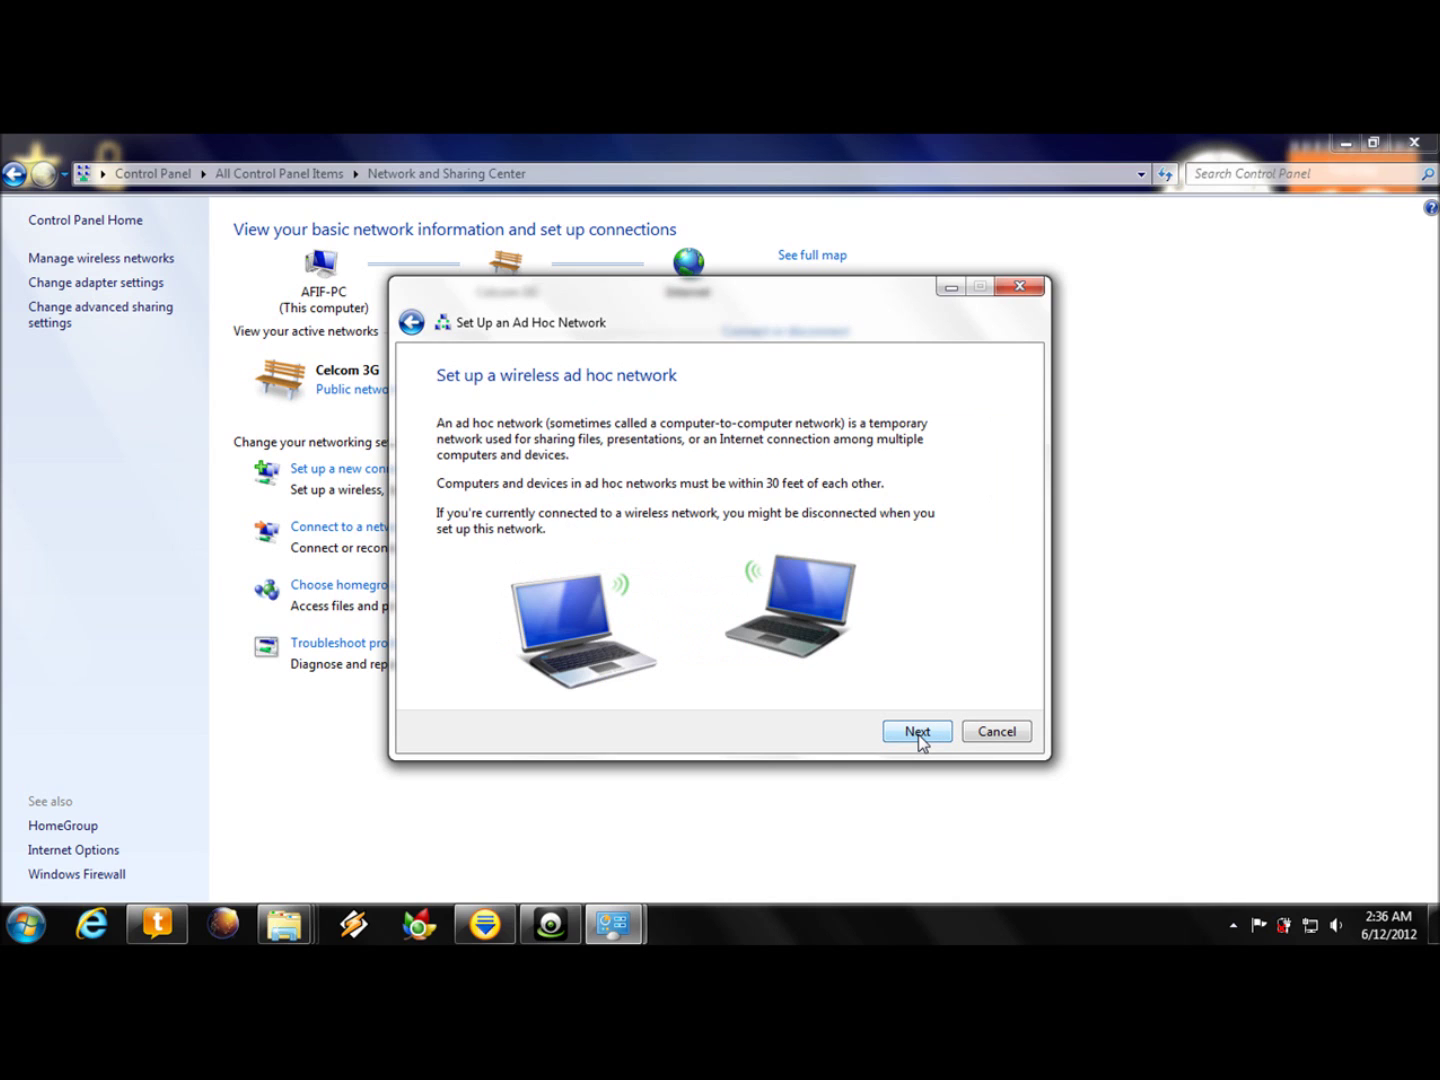
click(917, 733)
text(free wo)
key(BackSpace)
key(BackSpace)
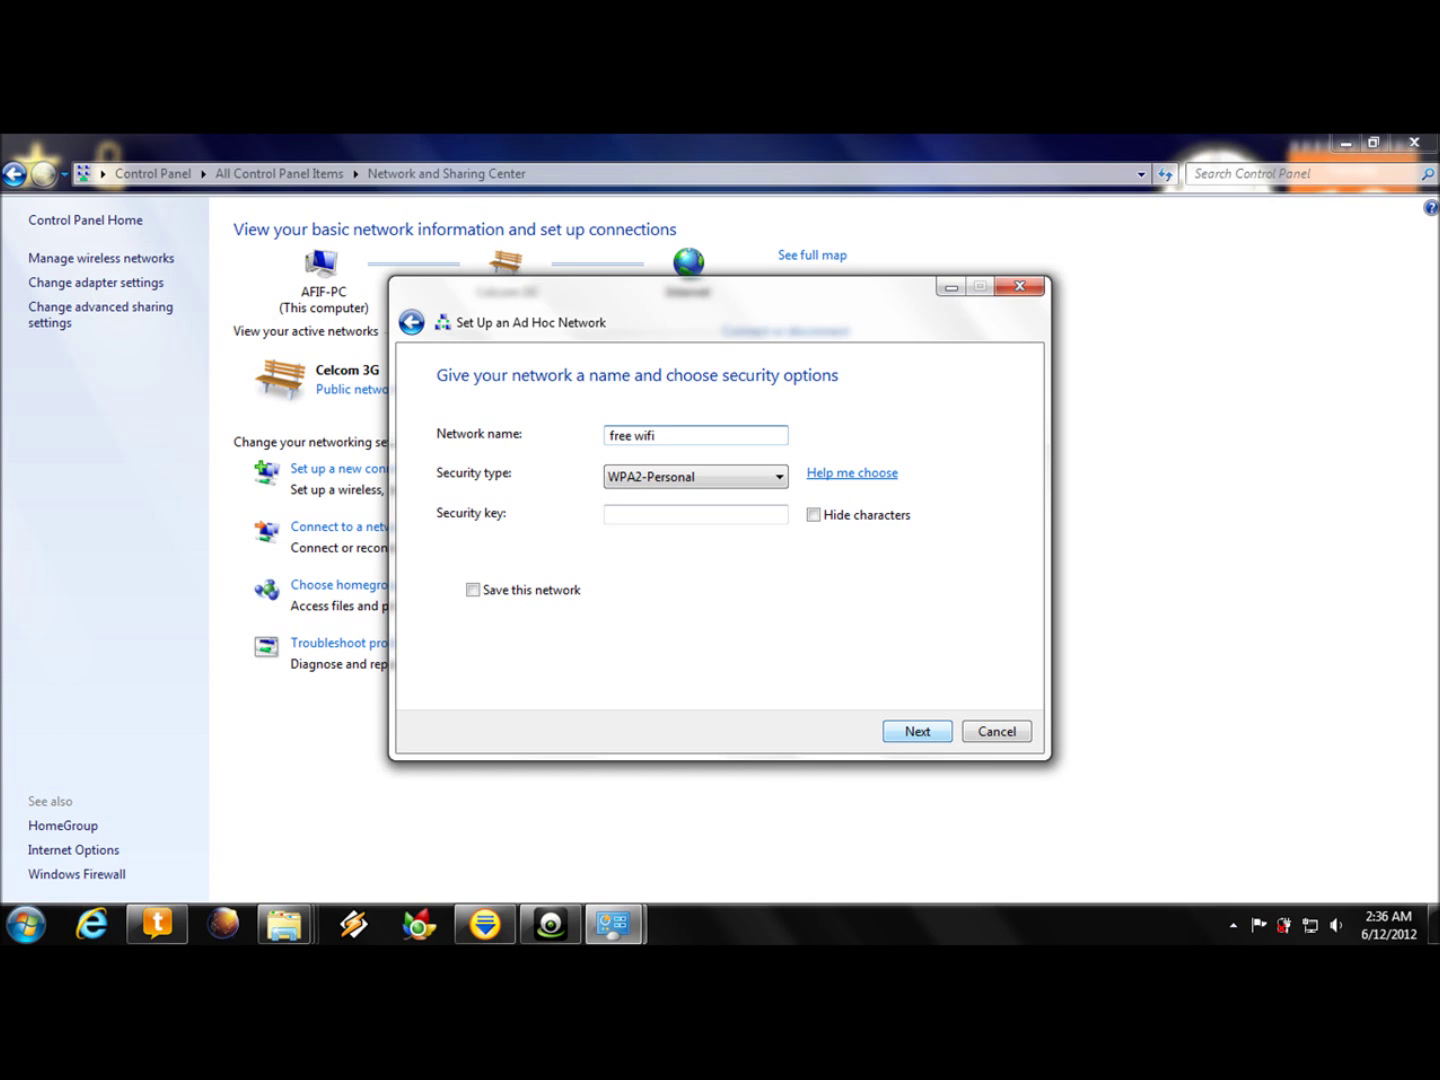
- Keep WPA2-Personal security, enter the network security key, save the profile, and create the network
click(698, 481)
click(698, 478)
click(667, 516)
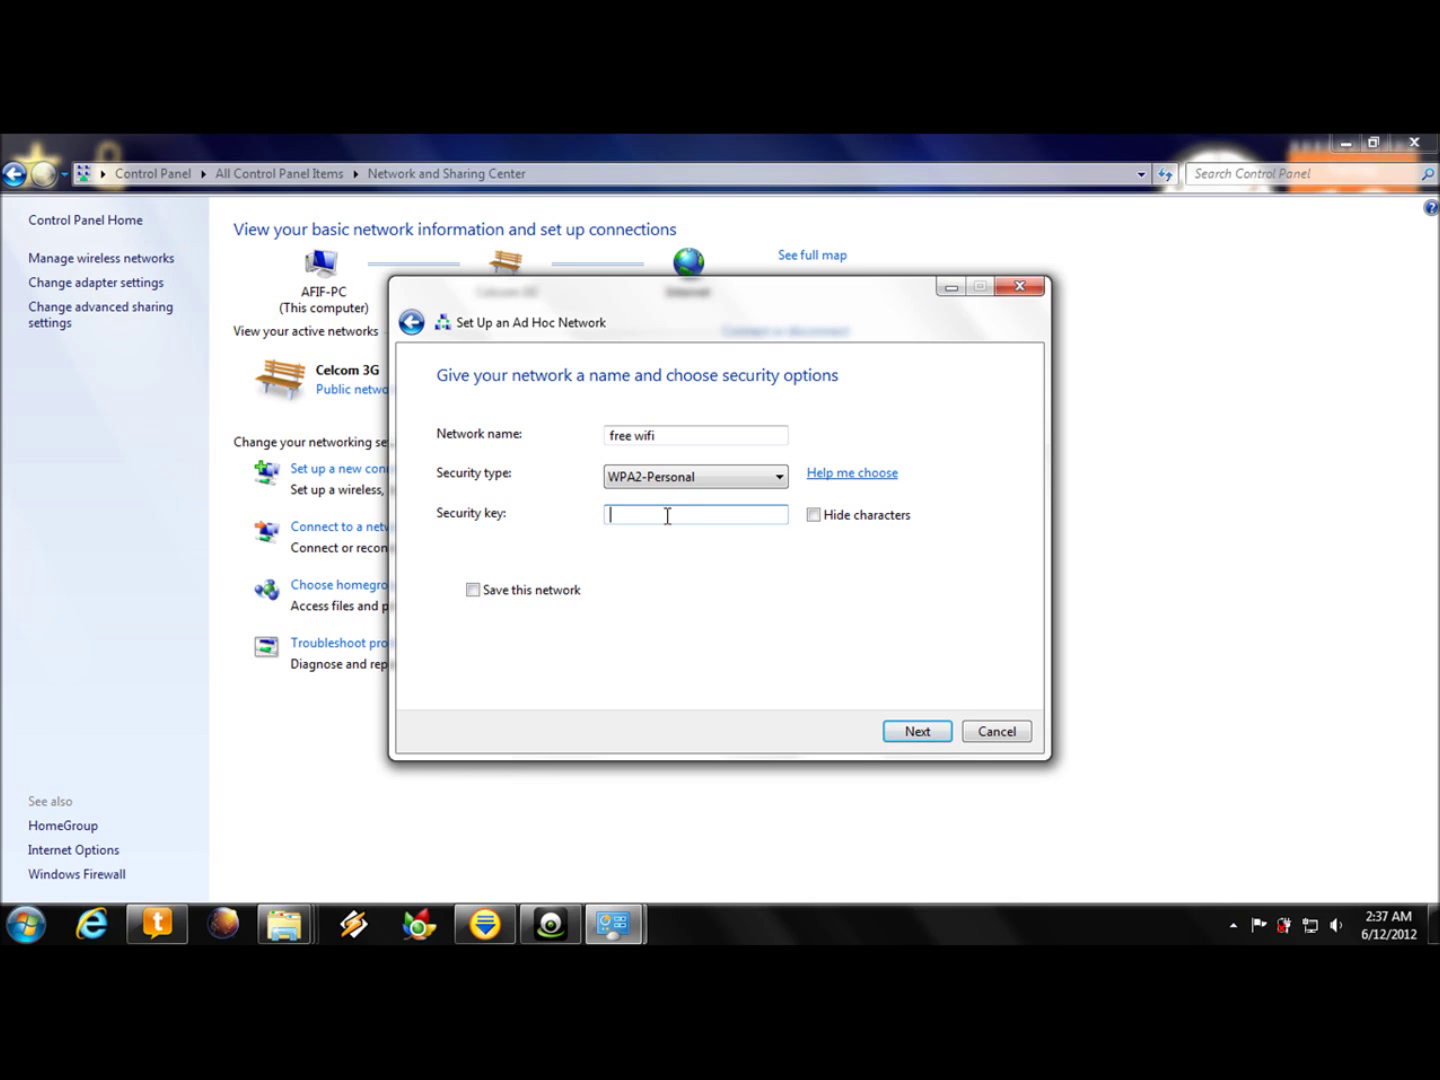
click(473, 589)
click(915, 732)
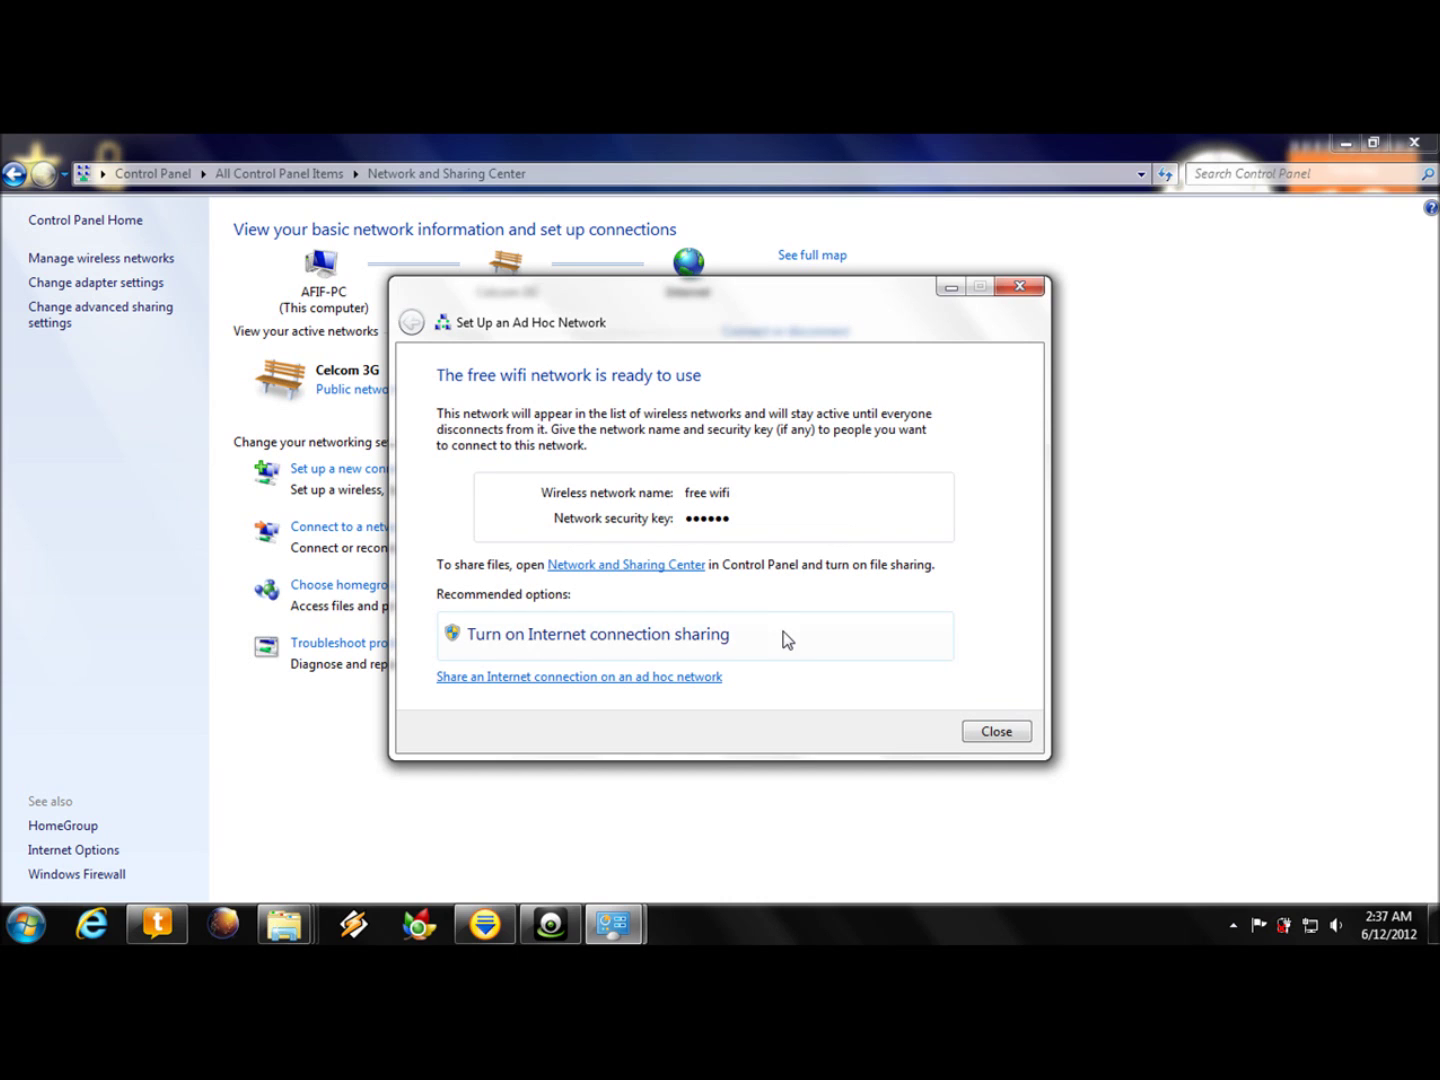
- Enable Internet connection sharing for the secured free wifi network and close the wizard
click(706, 643)
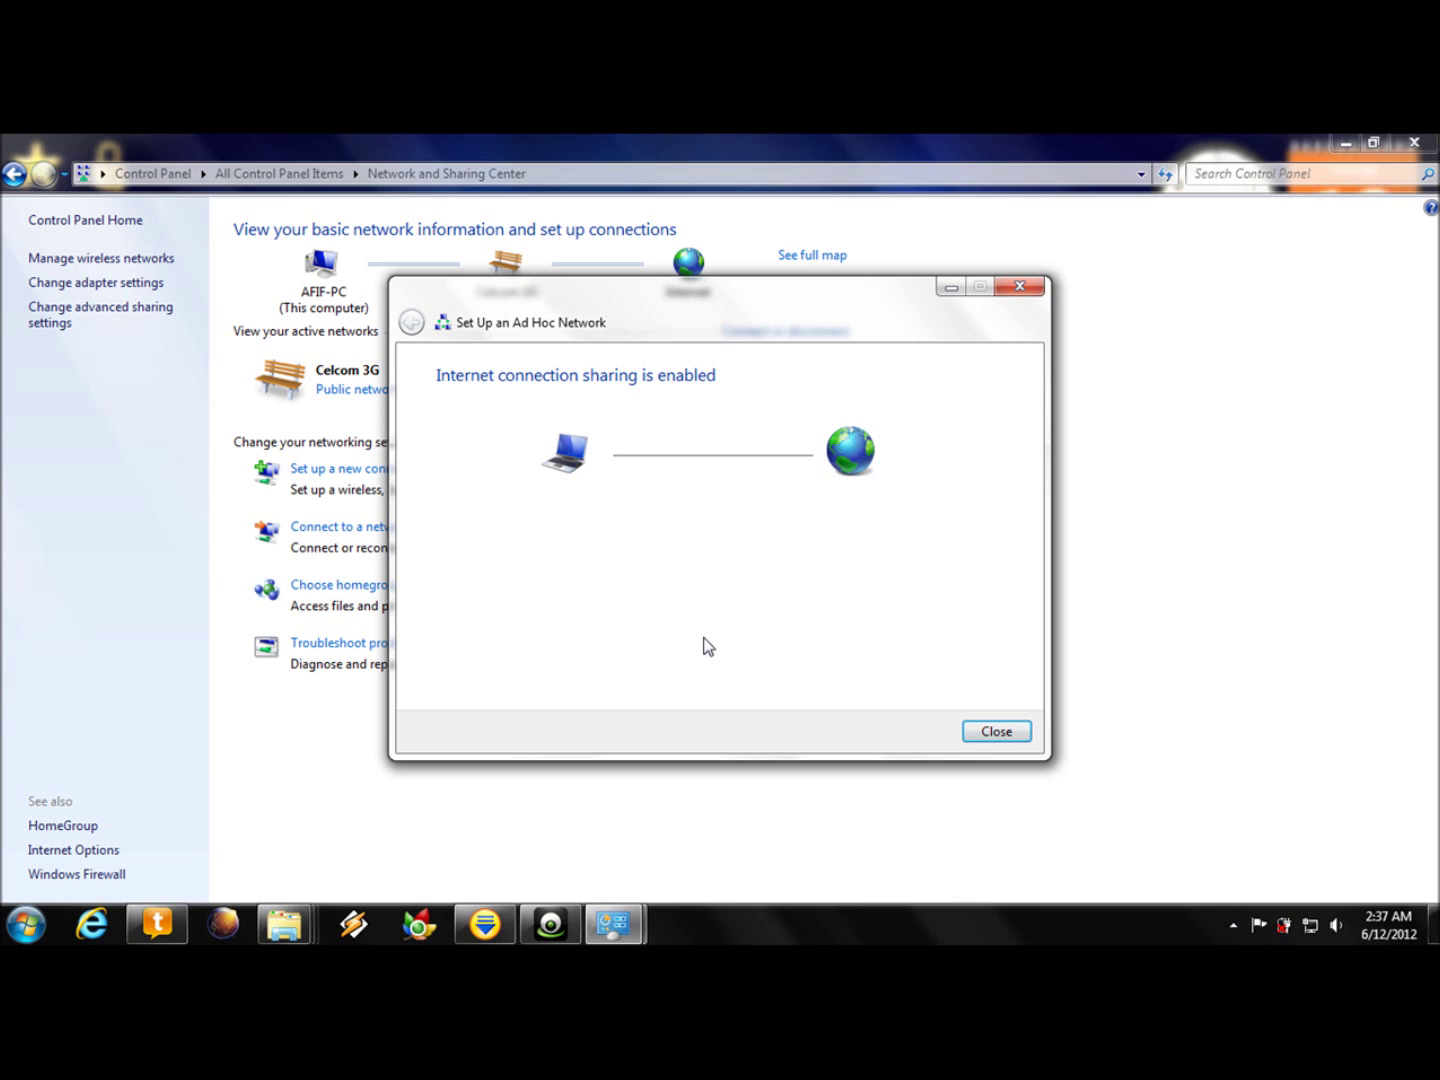
click(992, 733)
- Disconnect the free wifi ad hoc network from the tray's wireless network list
click(1309, 928)
mouse_move(1271, 686)
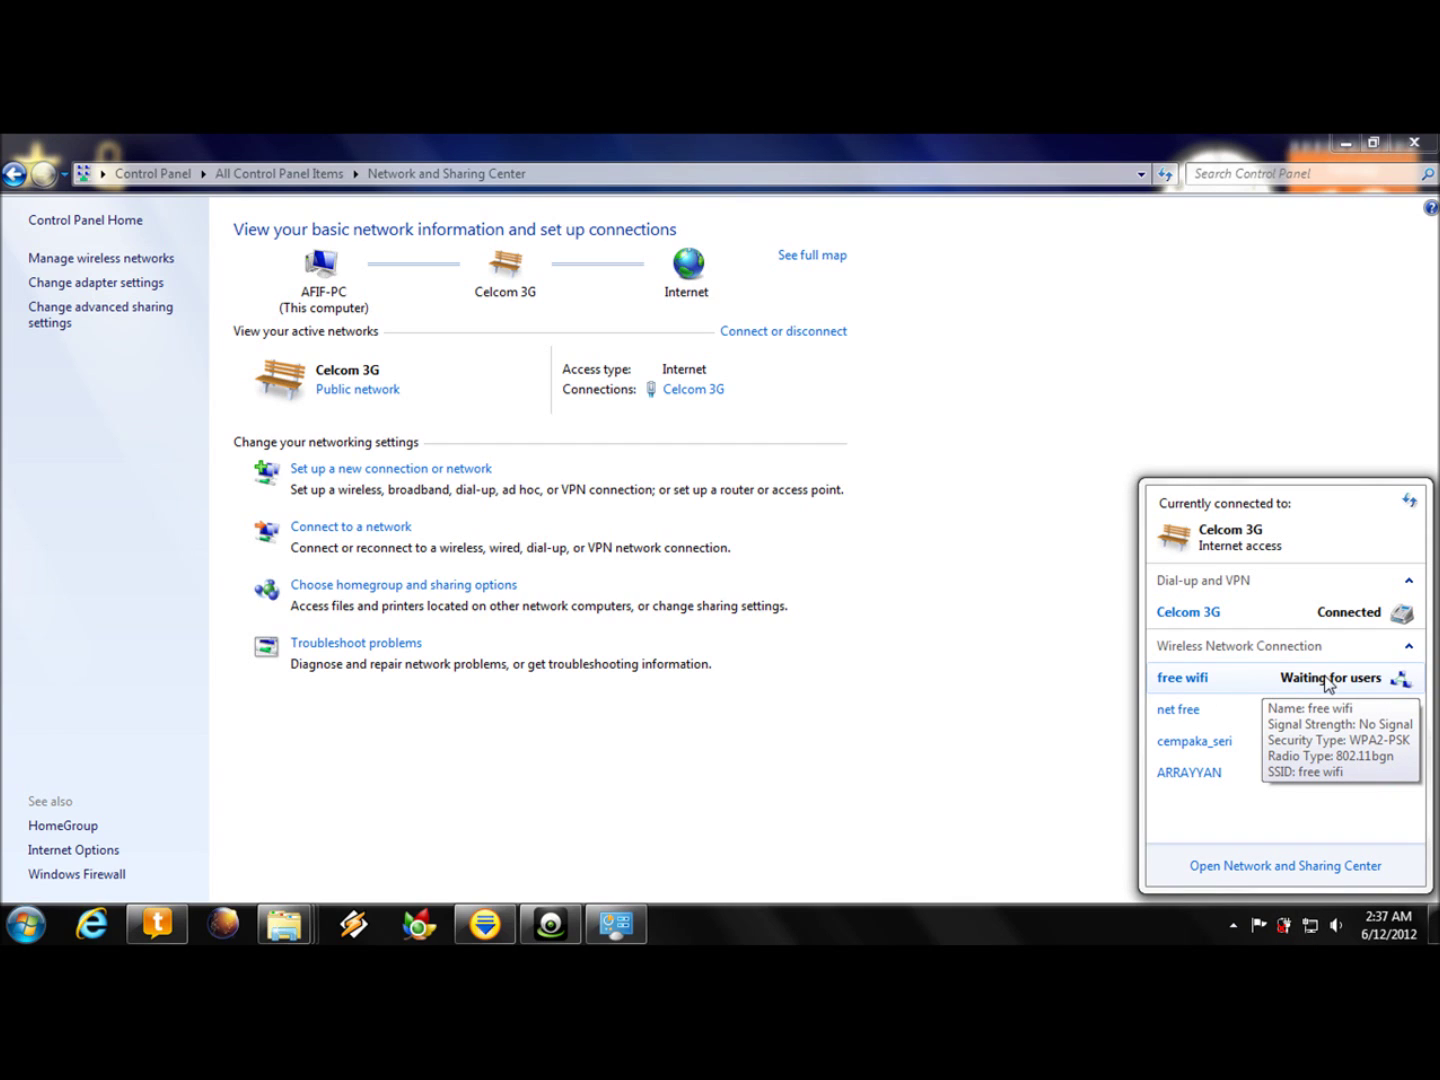
click(1278, 684)
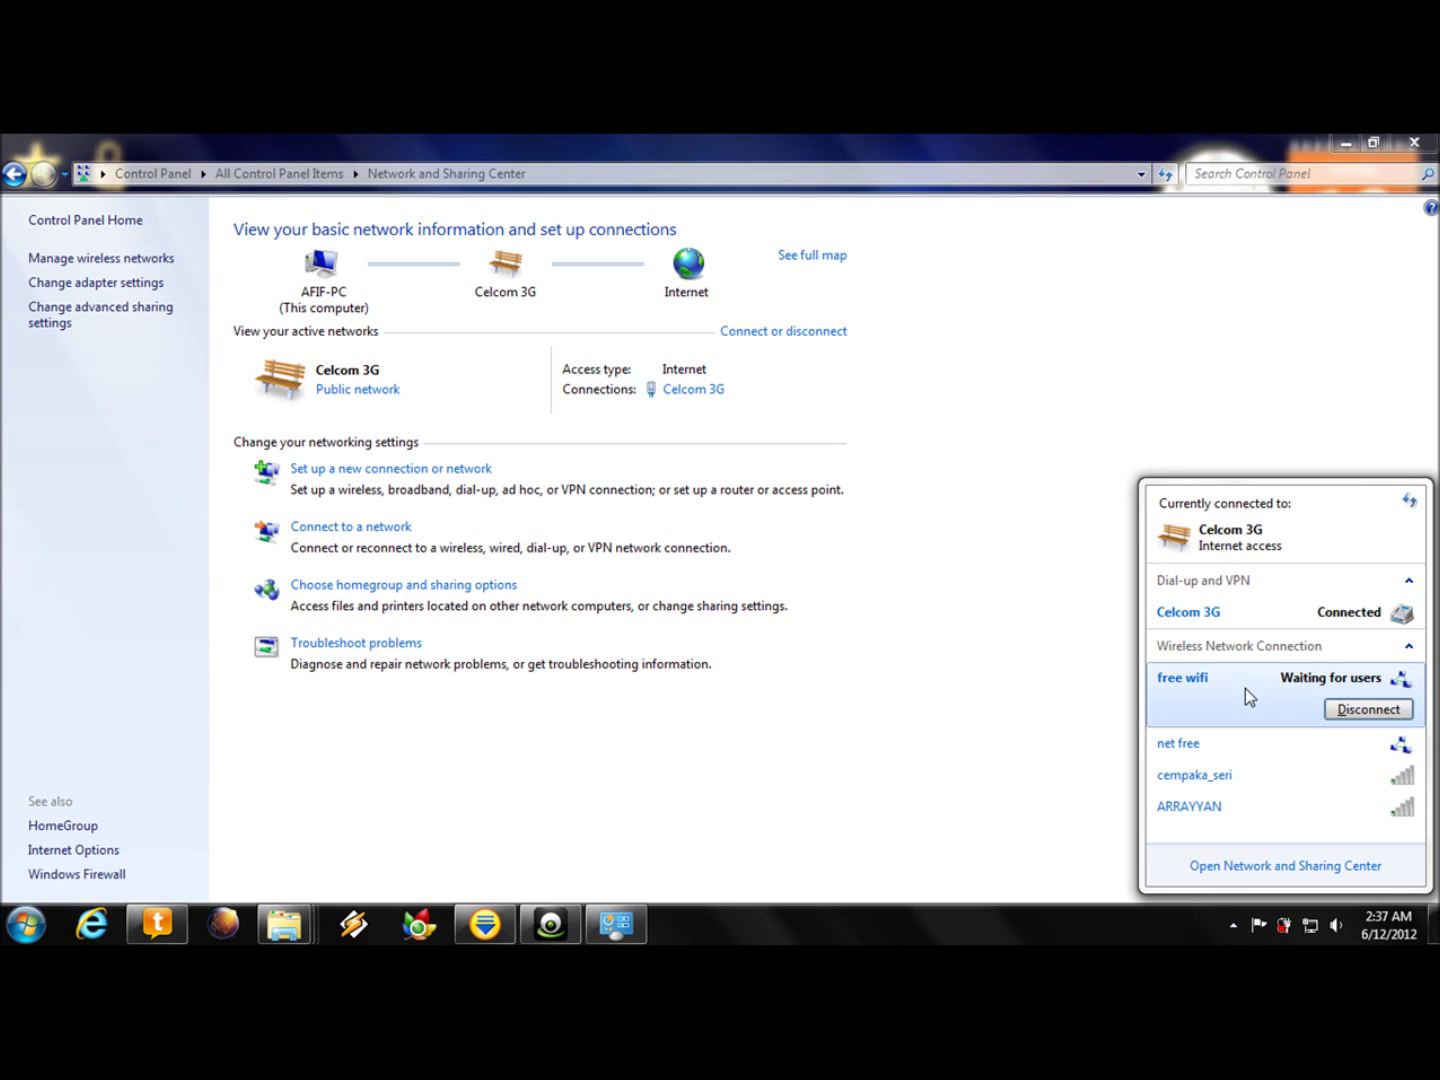
click(1349, 715)
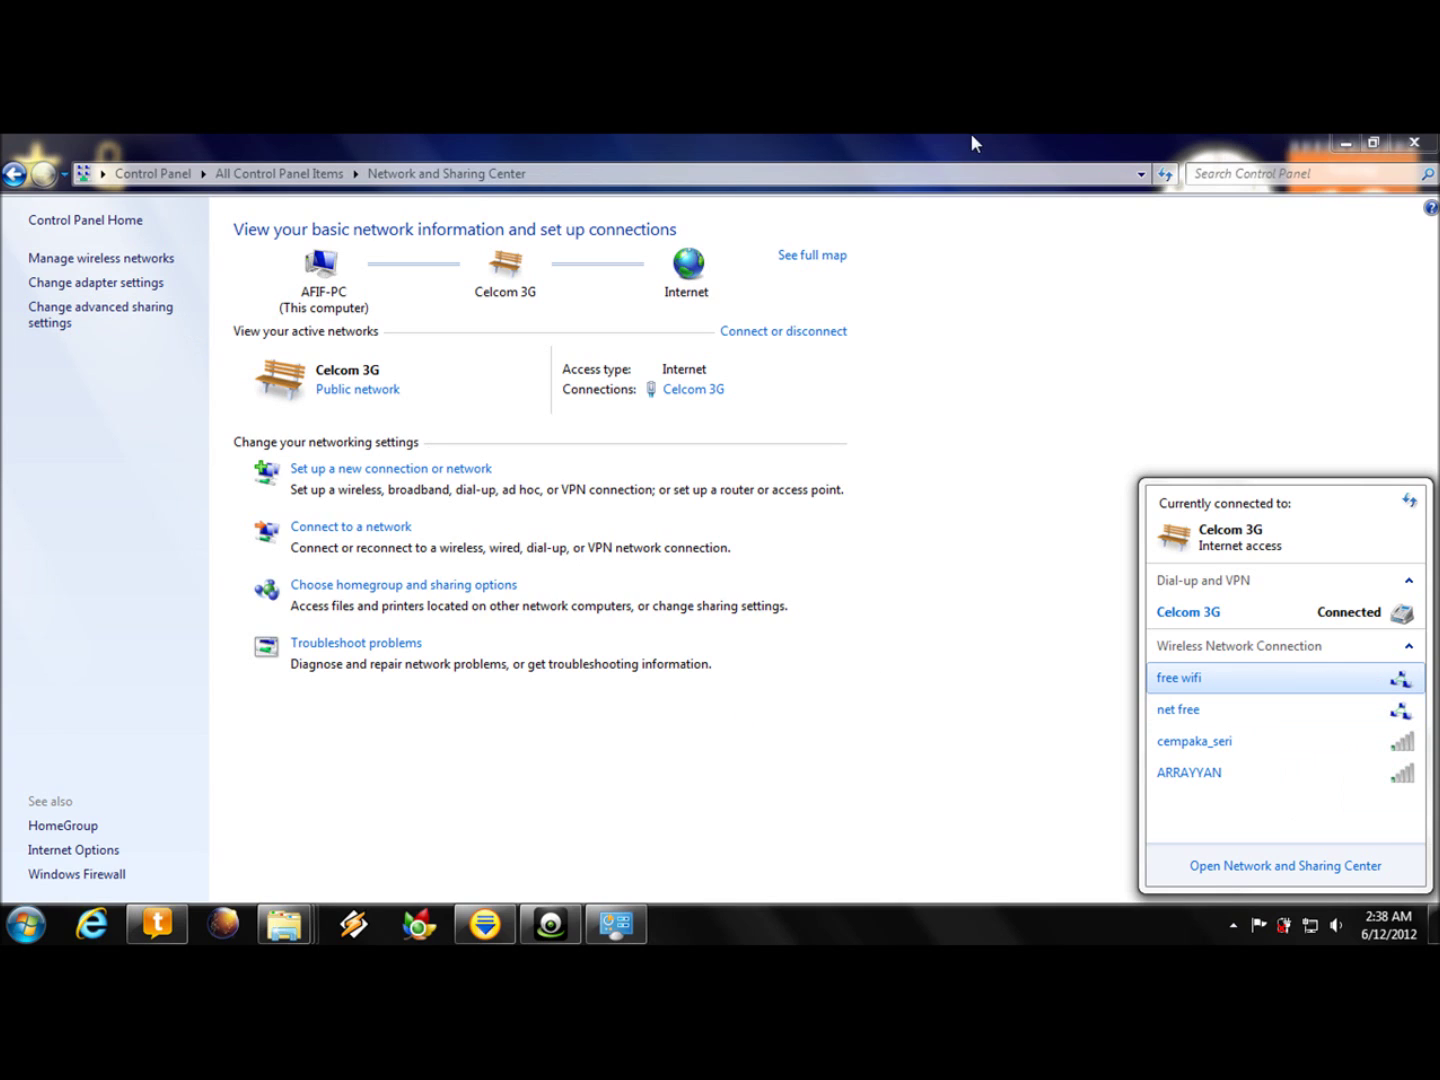
click(171, 262)
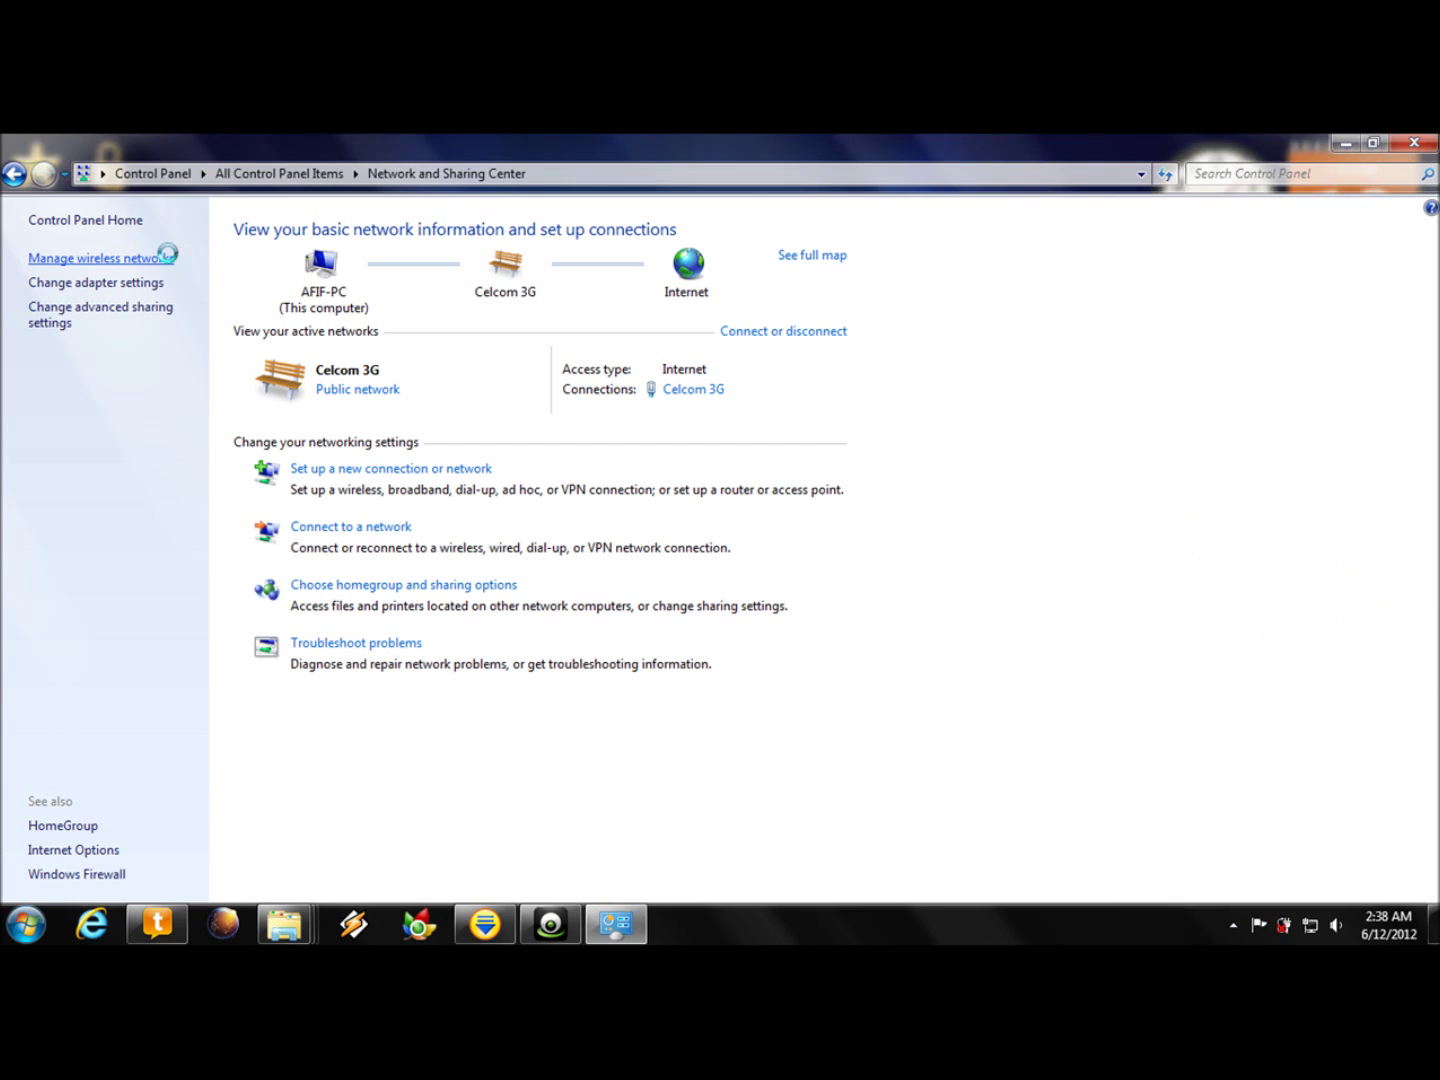
- Delete the free wifi profile from saved wireless networks, confirm, and close the window
click(86, 368)
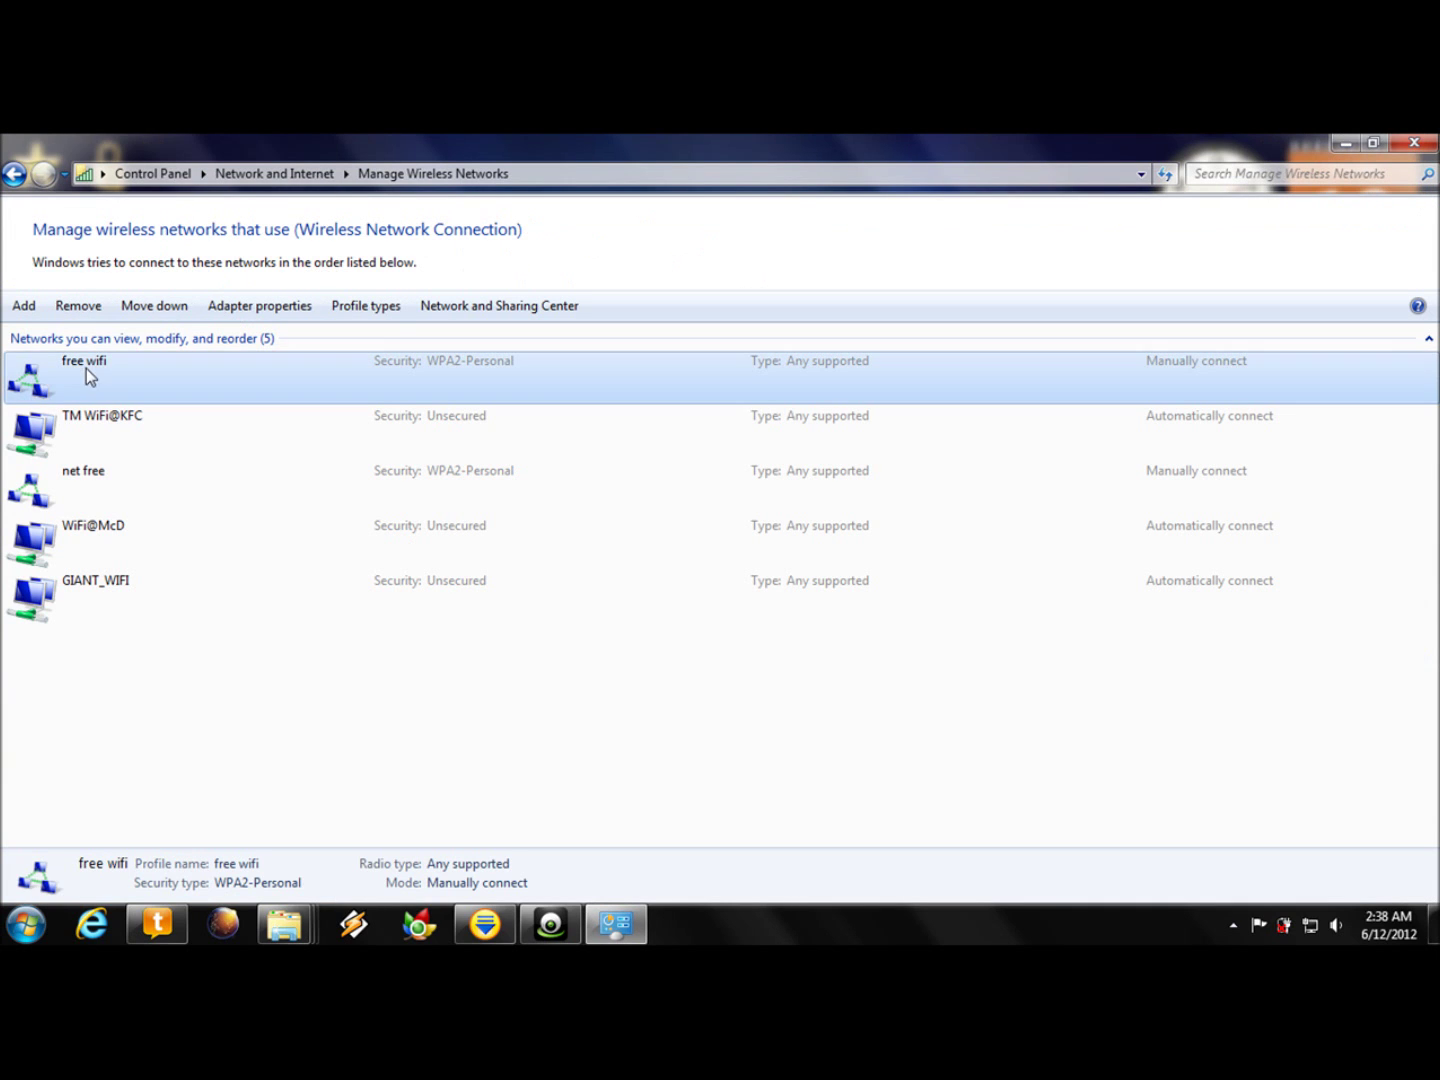
click(71, 313)
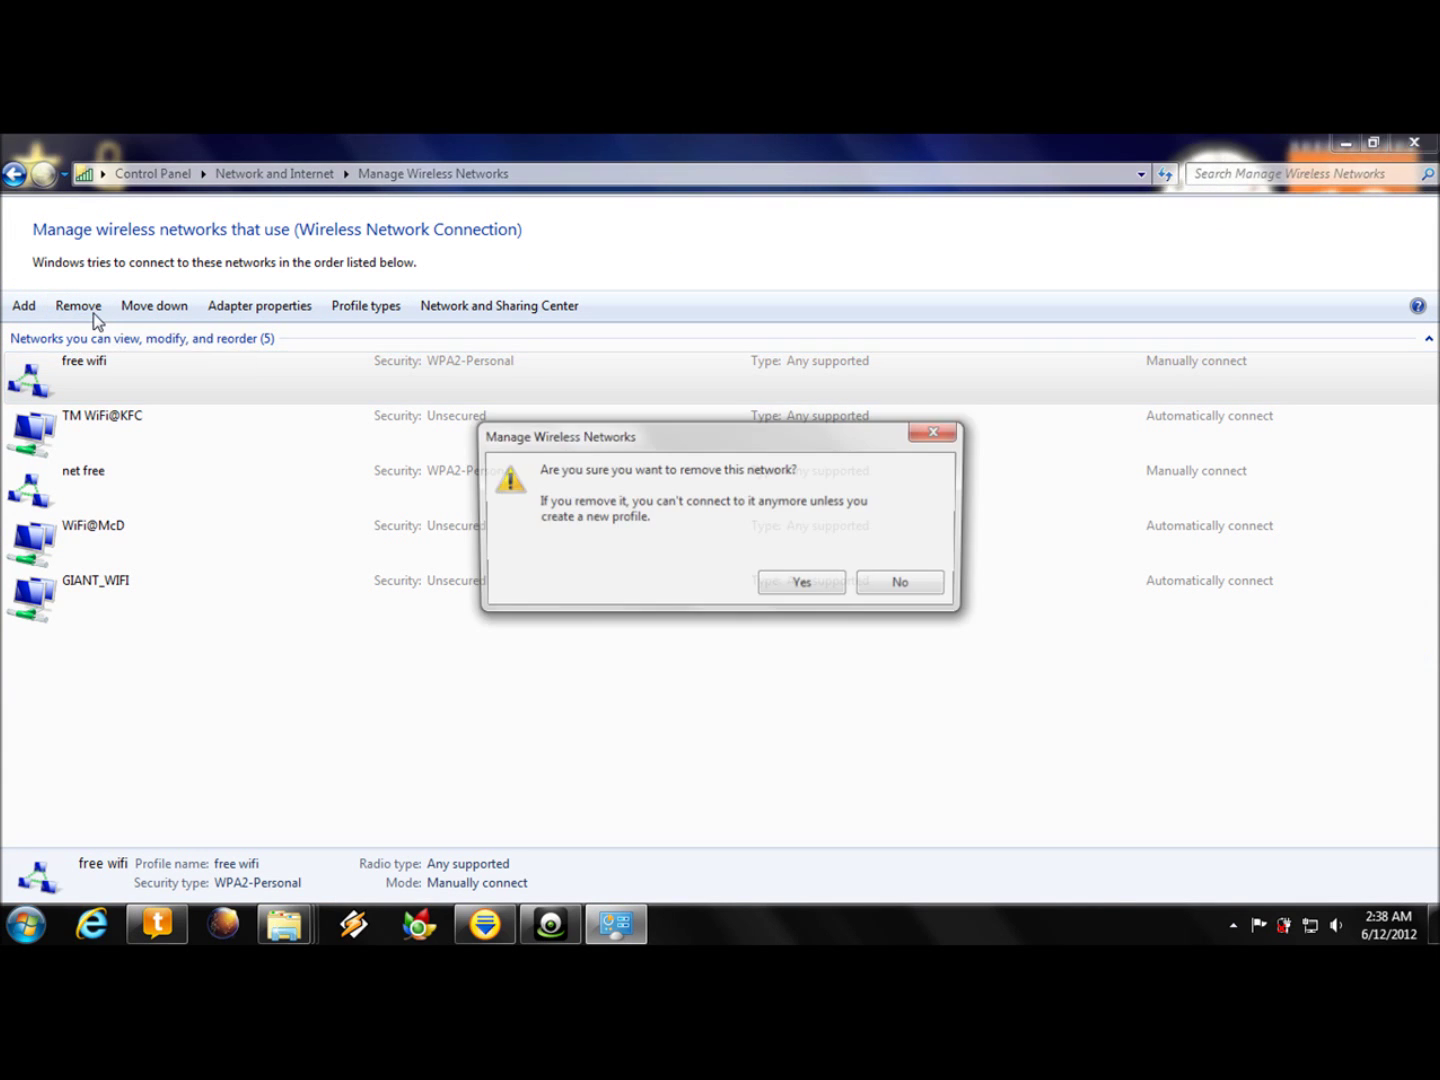
click(812, 590)
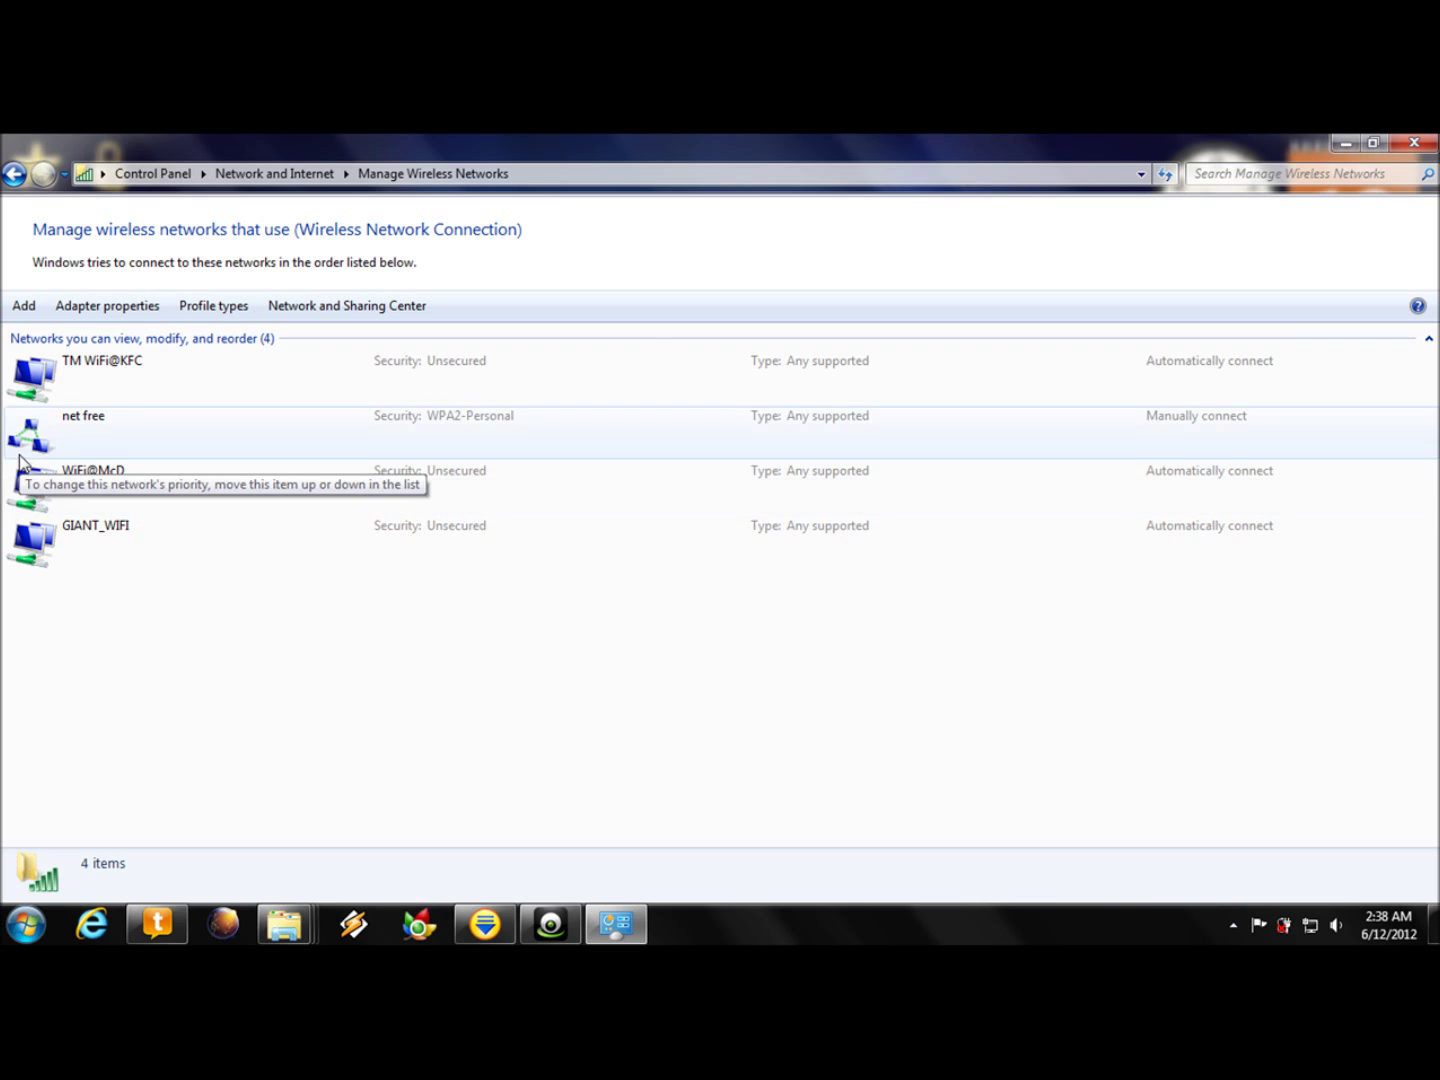
click(1414, 146)
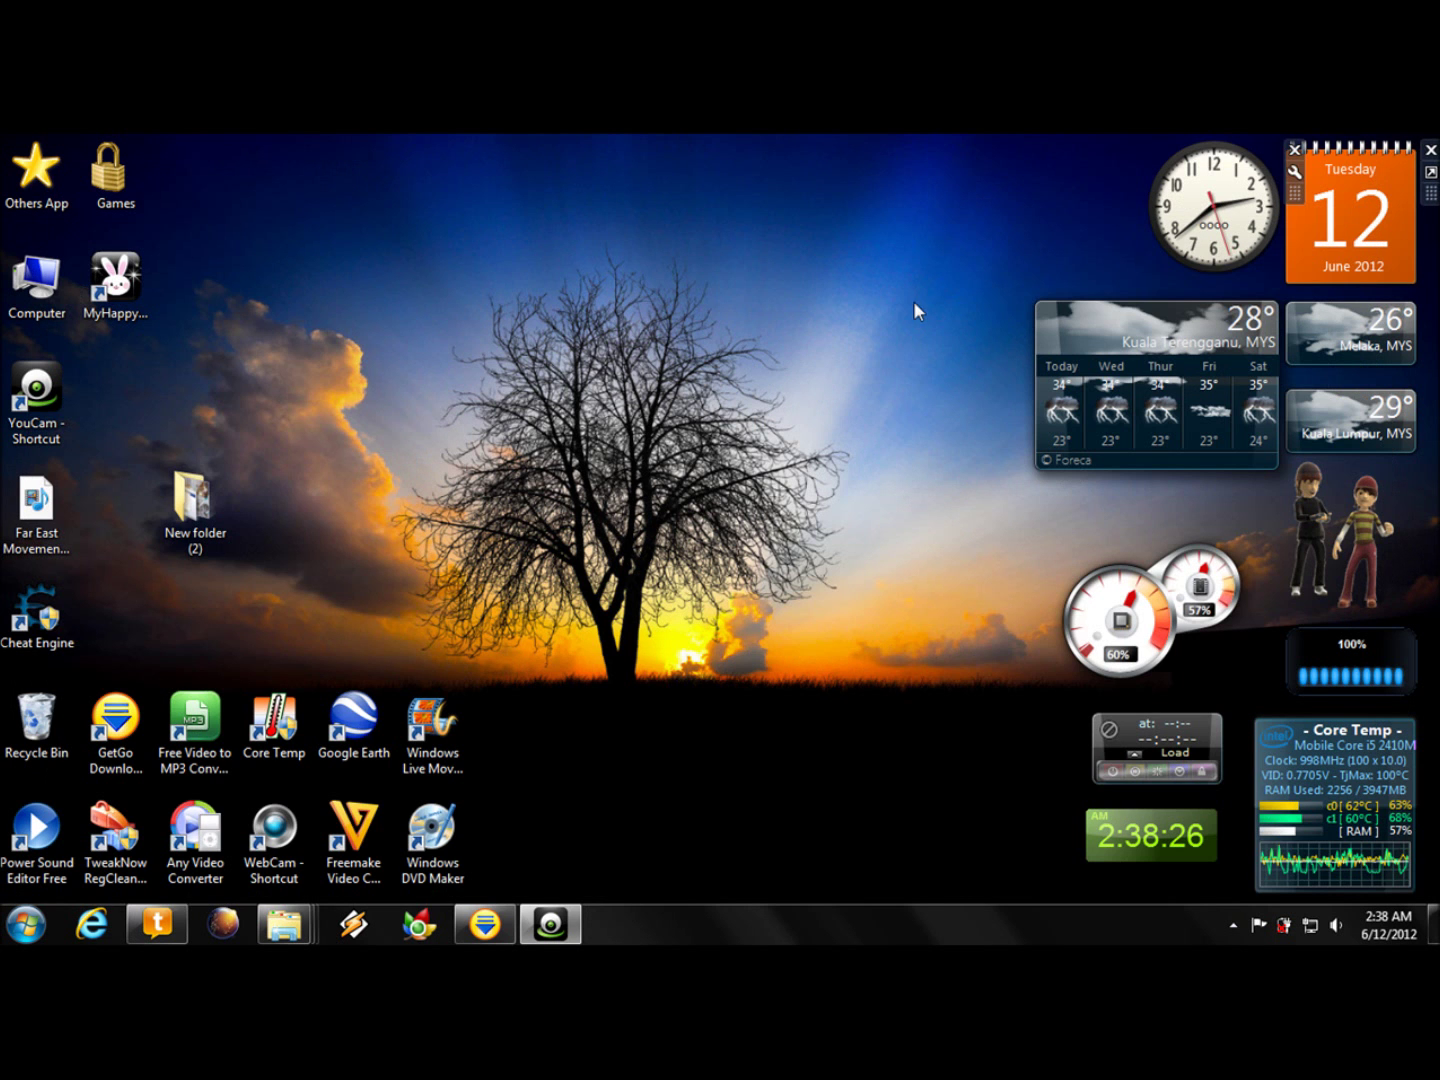